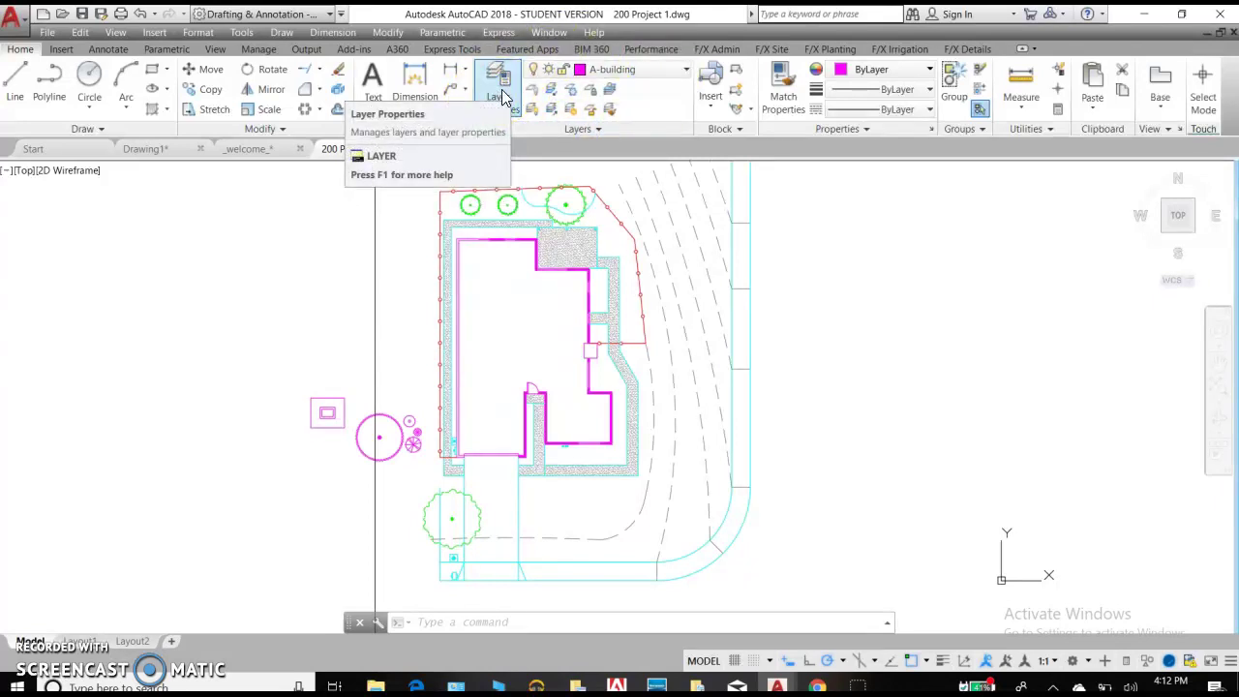
Step: Open the Layer Properties Manager and resize its Name, Transparency, Plot Style and New VP Freeze columns
left_click(502, 97)
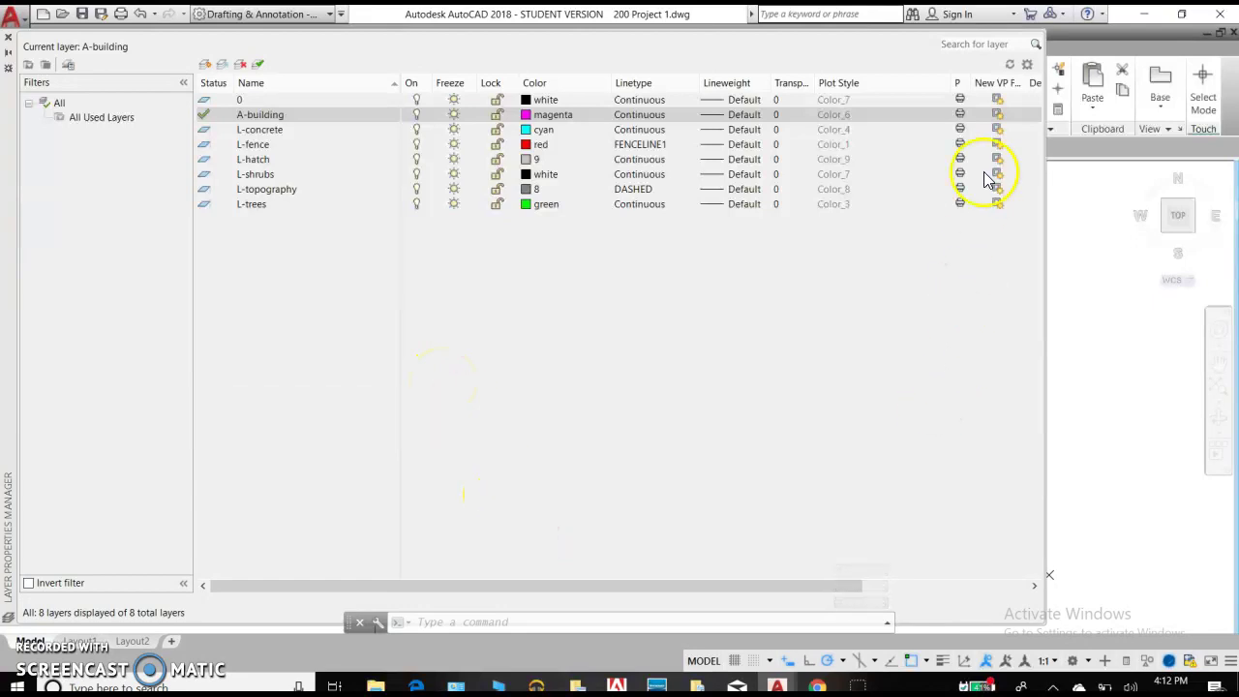
left_click_drag(951, 81, 926, 83)
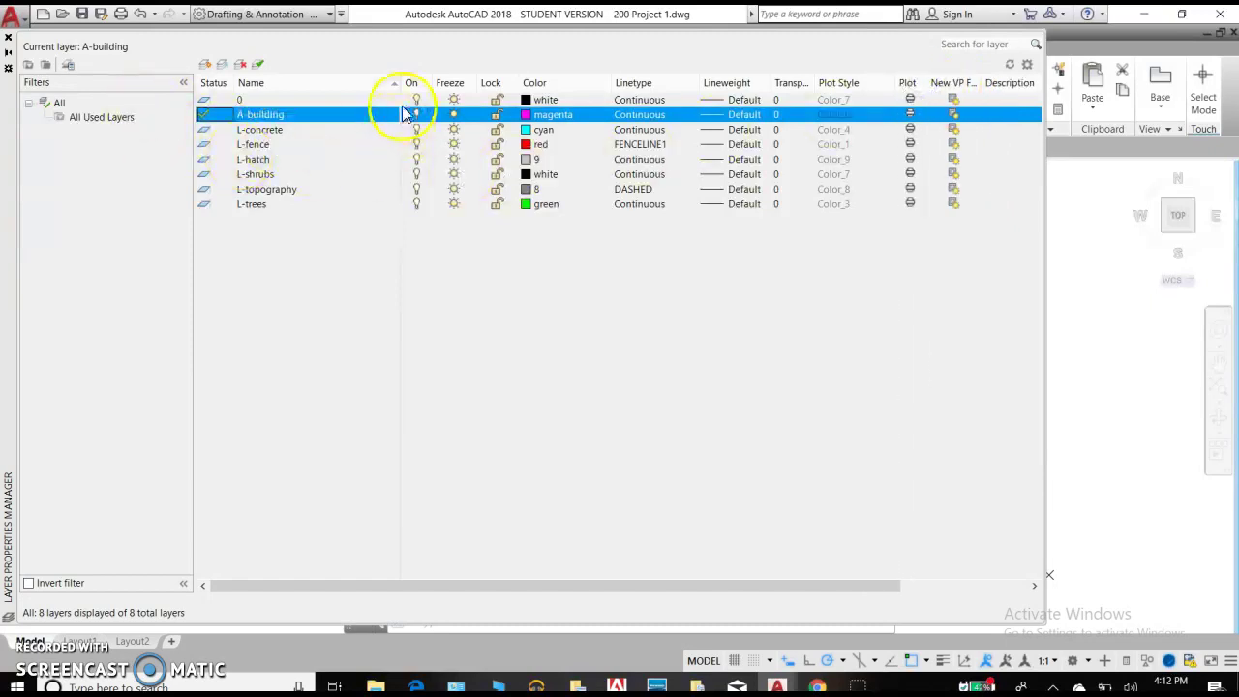
left_click_drag(400, 82, 339, 84)
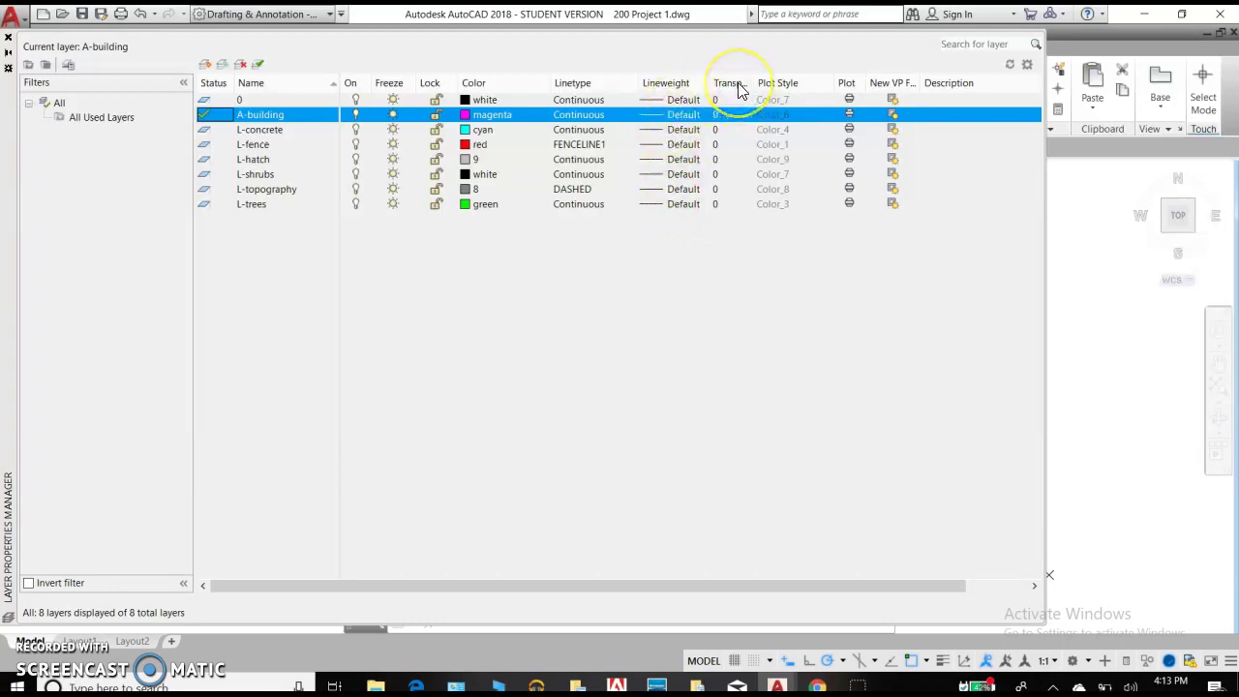
left_click_drag(755, 85, 774, 84)
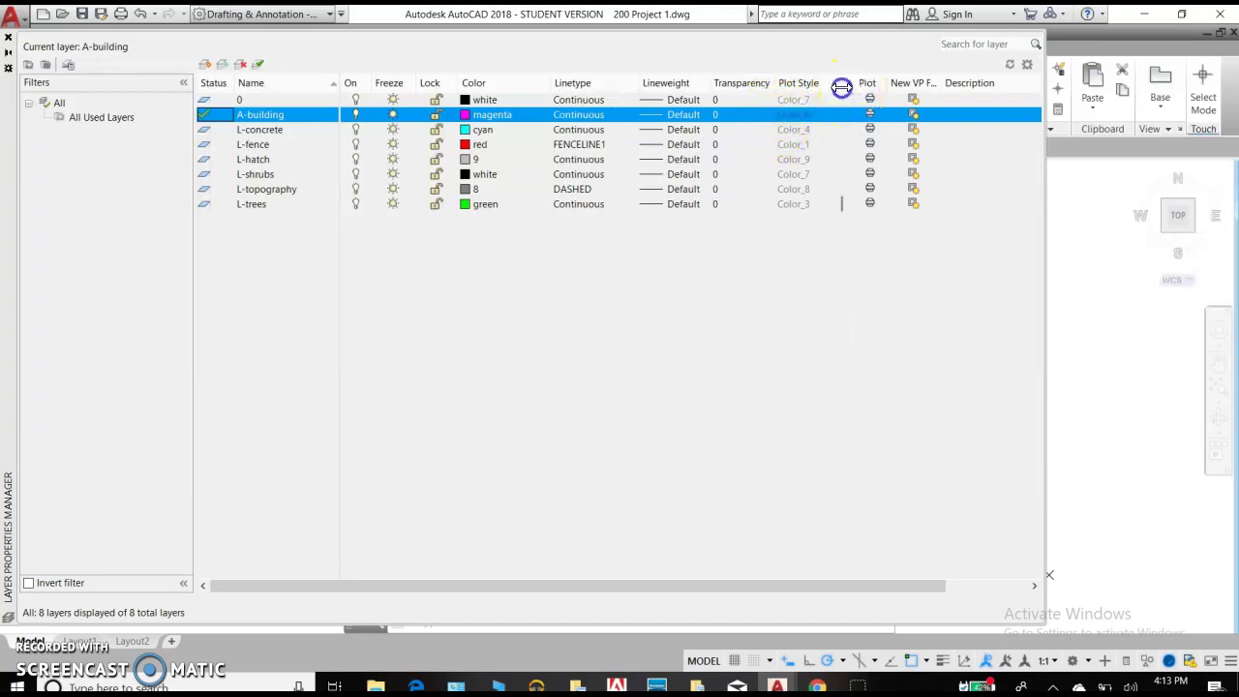
left_click_drag(853, 85, 838, 86)
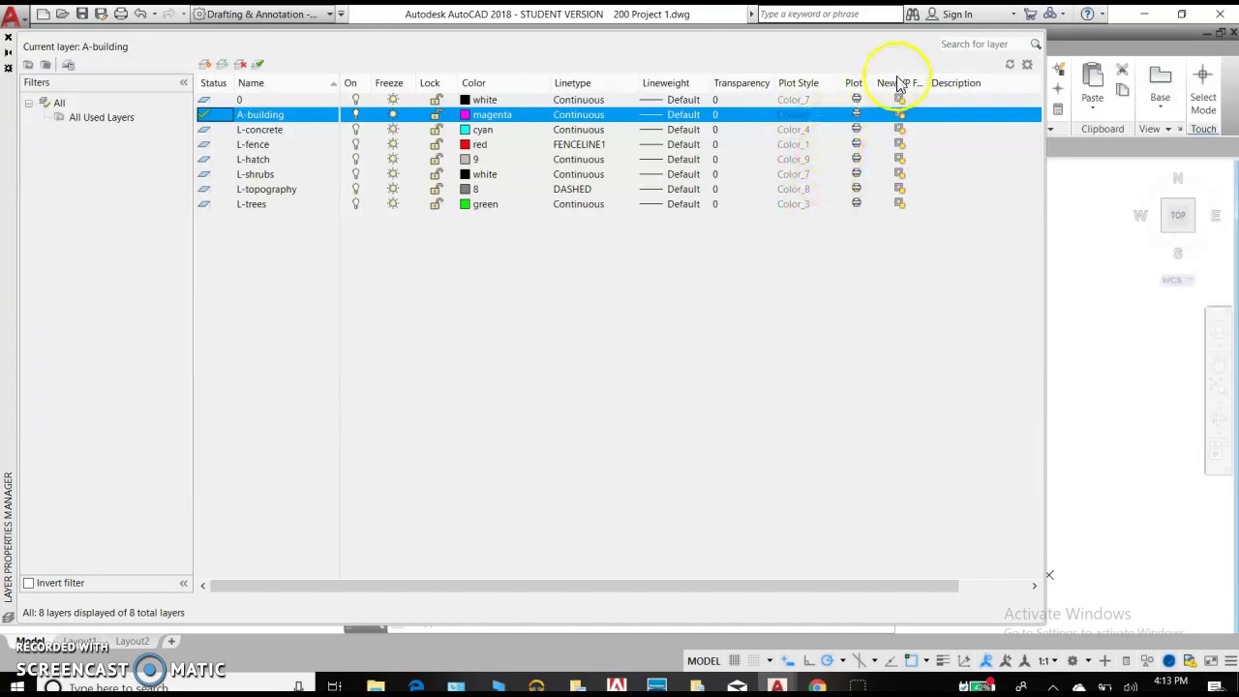
left_click_drag(878, 84, 945, 86)
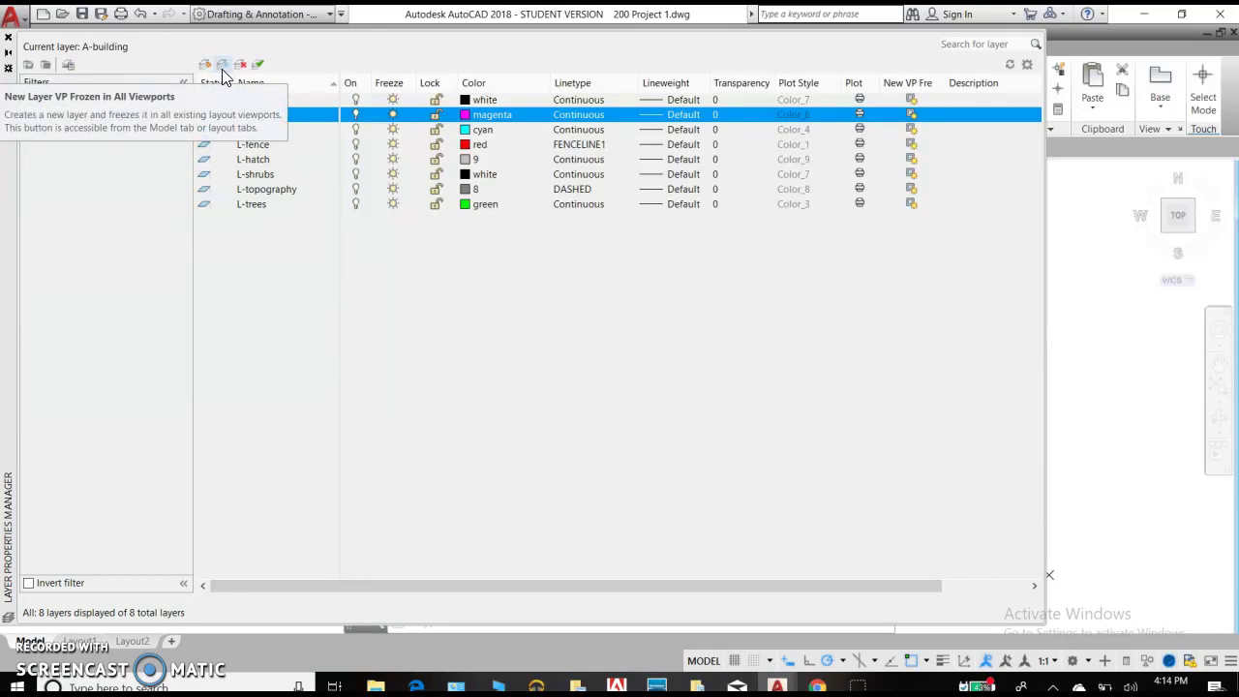
left_click(238, 68)
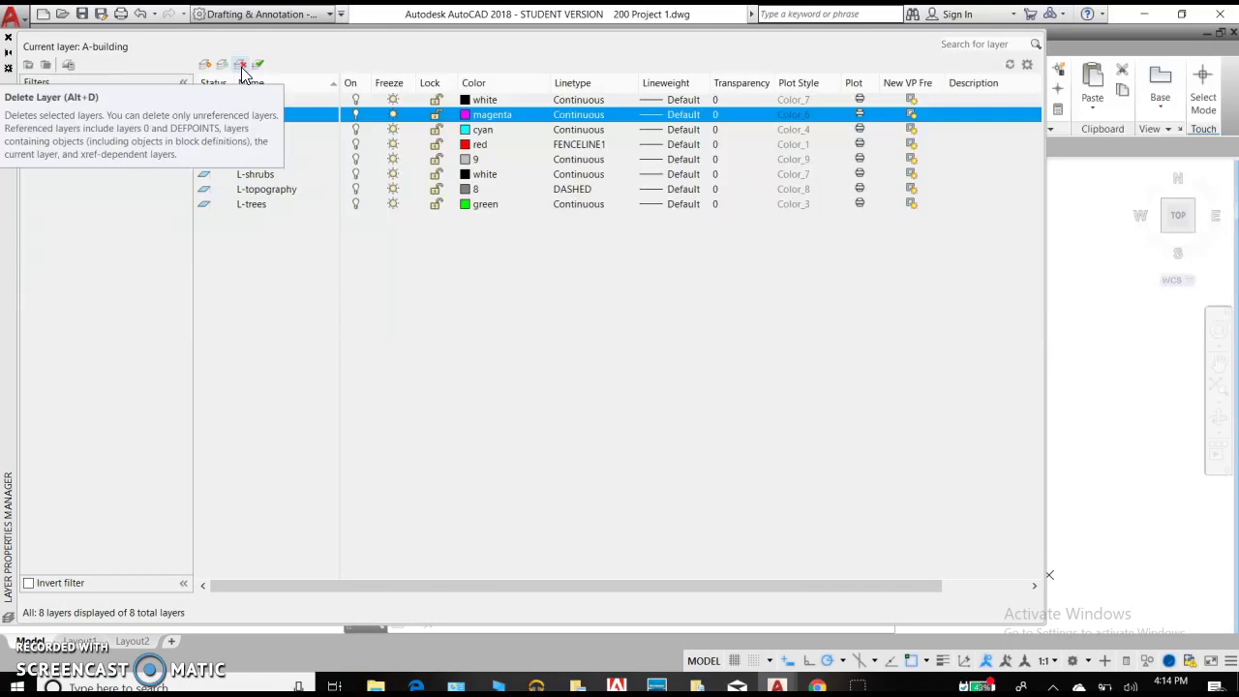
left_click(259, 66)
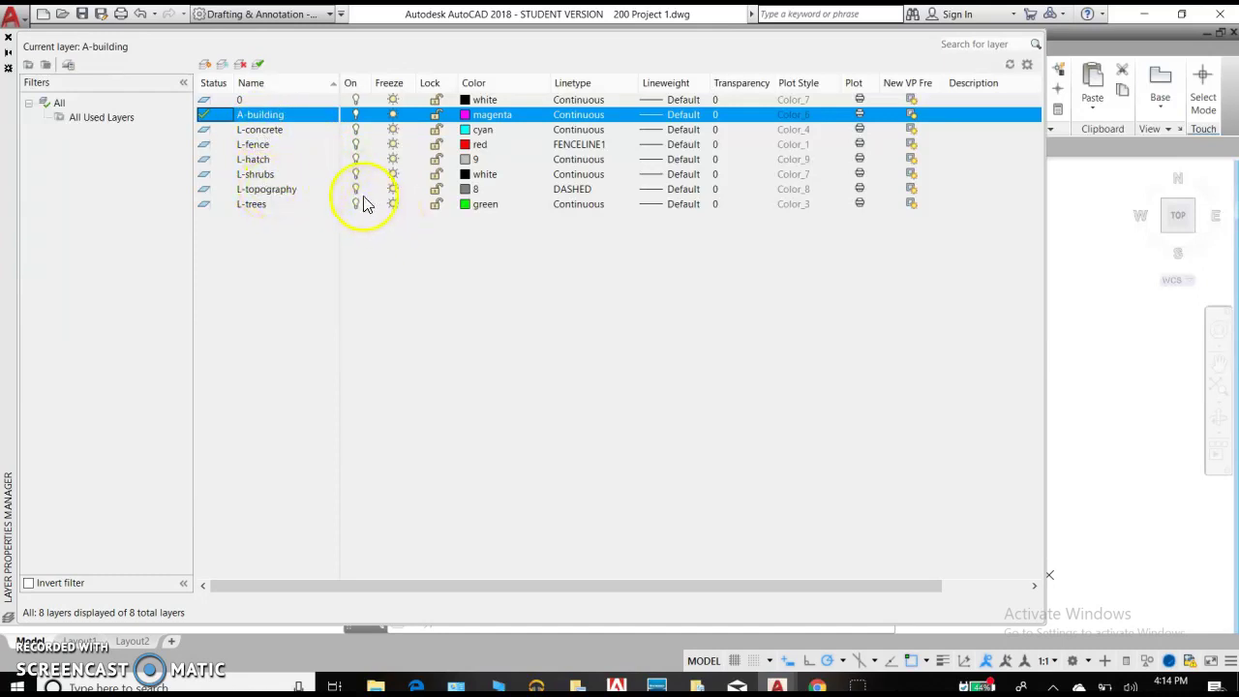
left_click(356, 116)
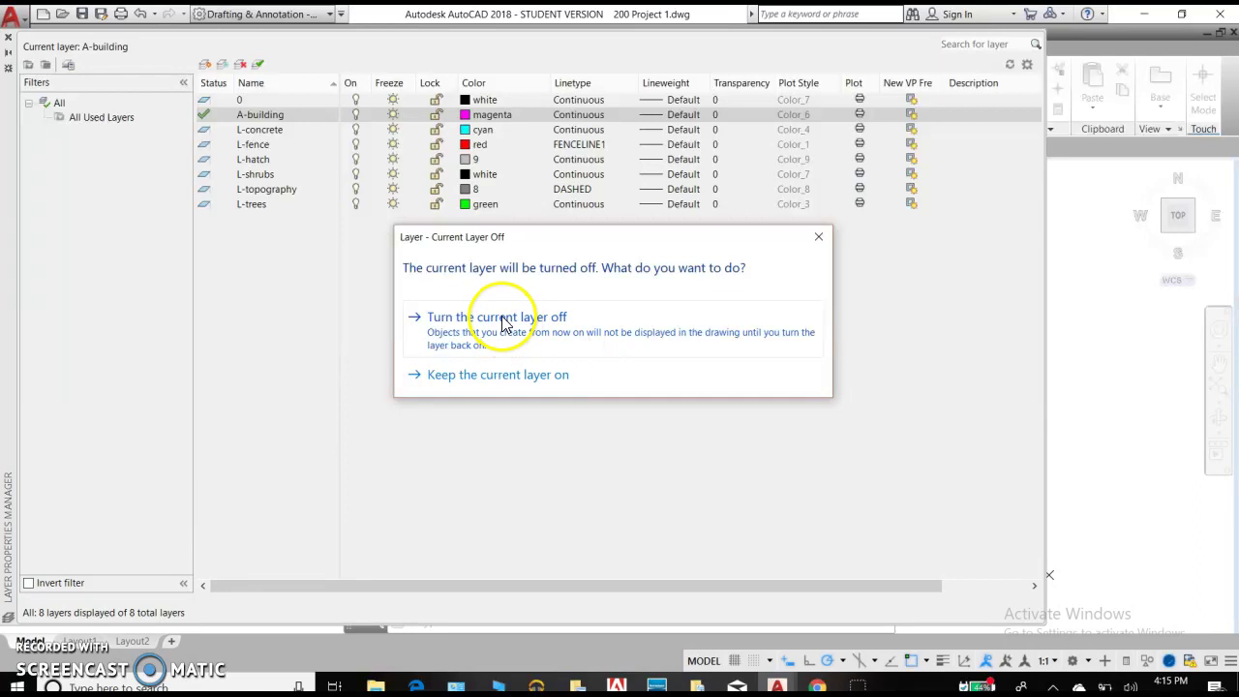
left_click(819, 238)
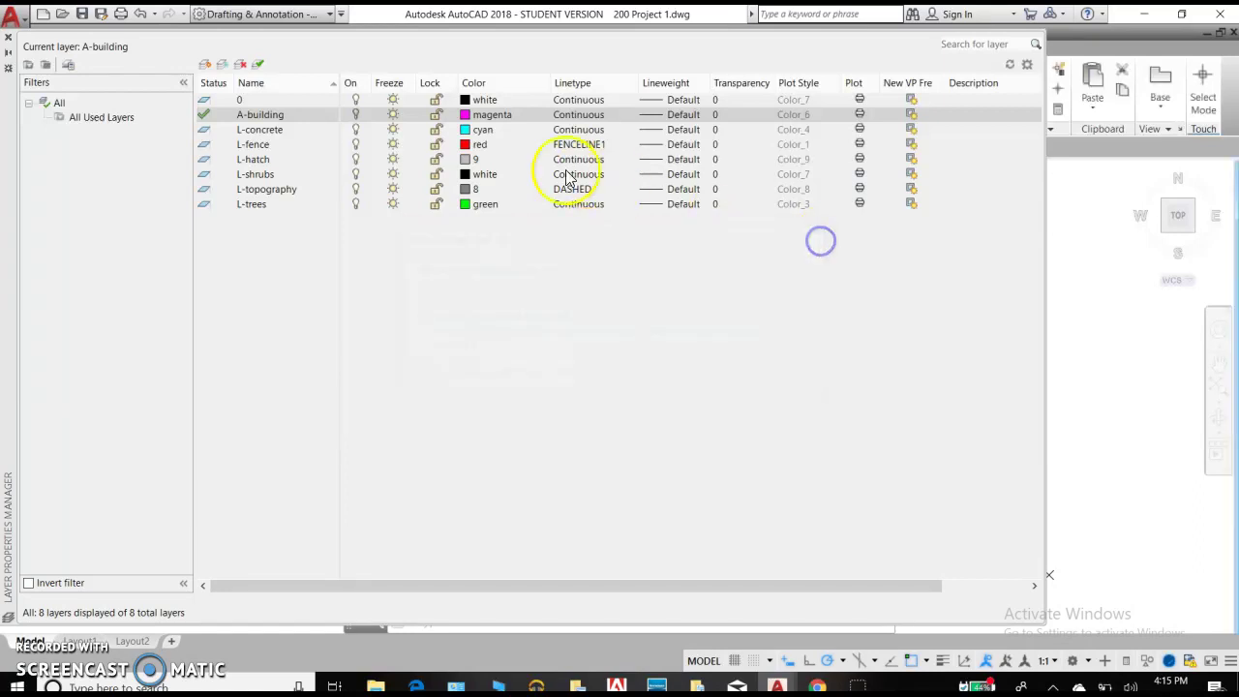
left_click(355, 114)
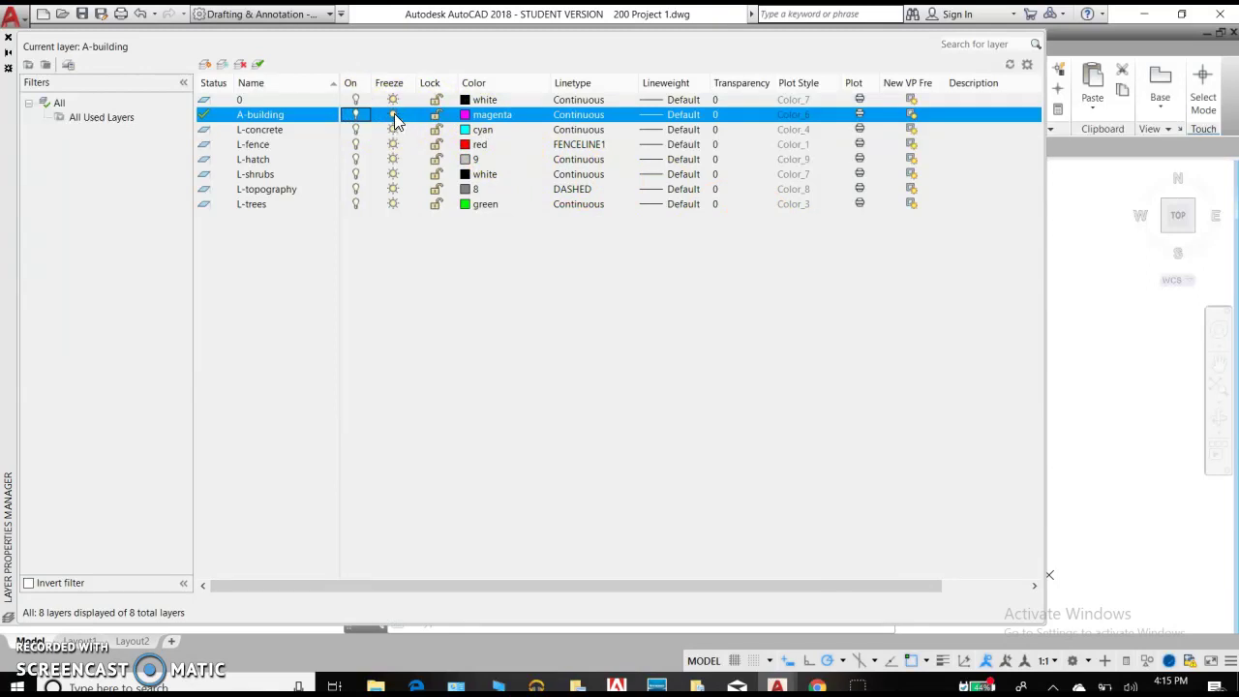
left_click(393, 116)
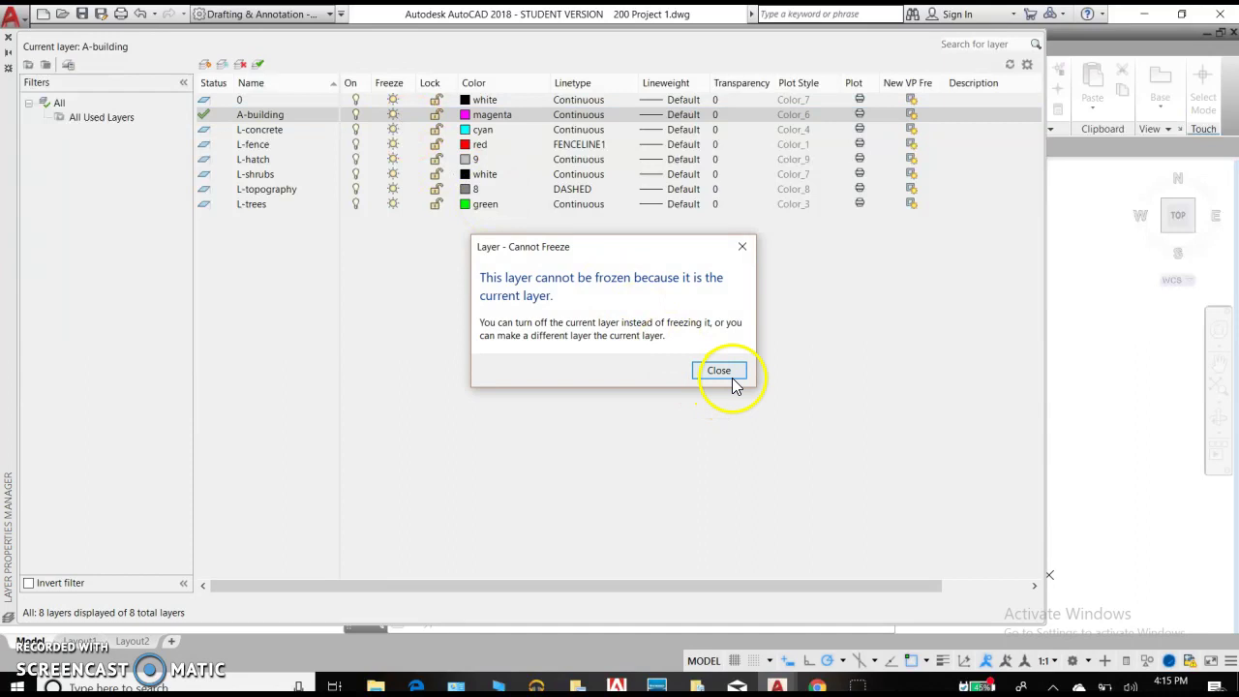
left_click(721, 370)
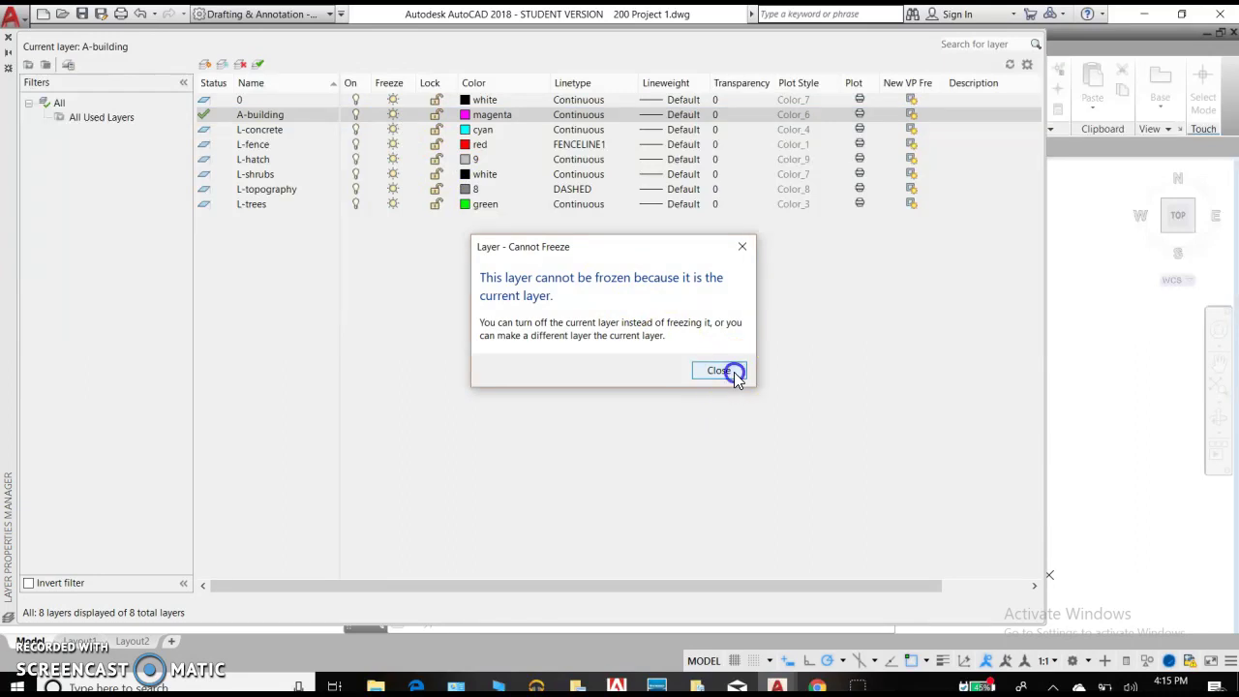
Step: Freeze and thaw L-concrete, and narrow the palette to reveal the drawing
left_click(391, 129)
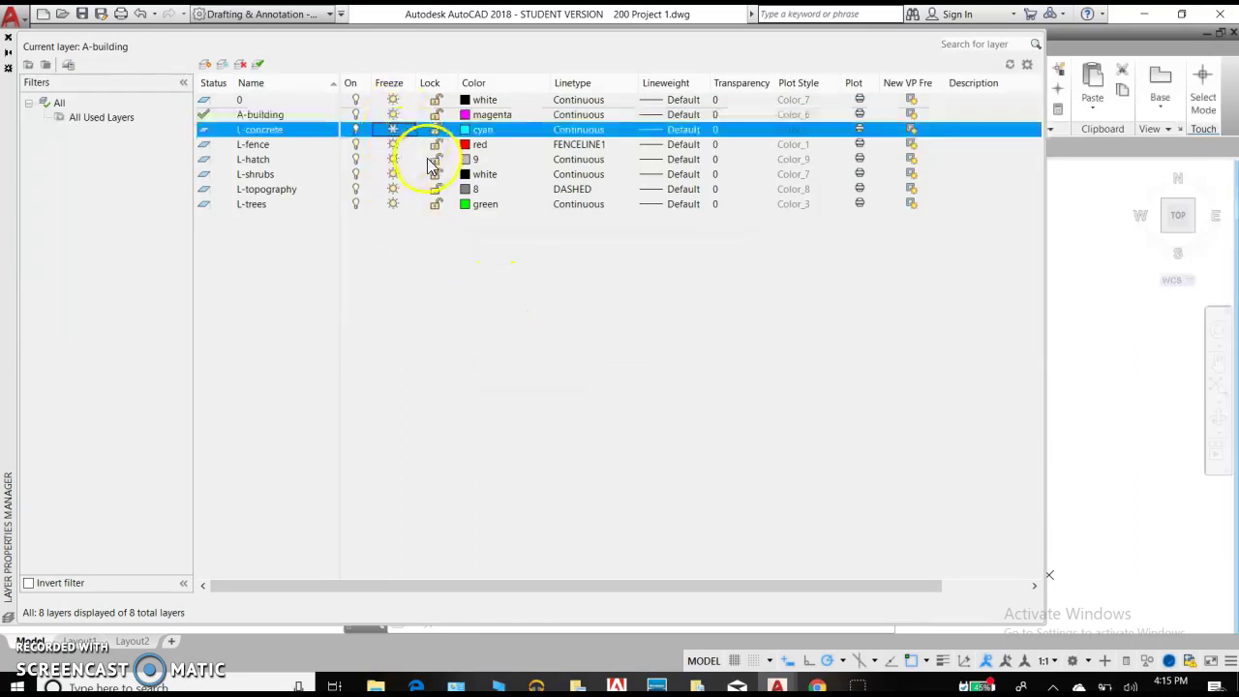
left_click(393, 132)
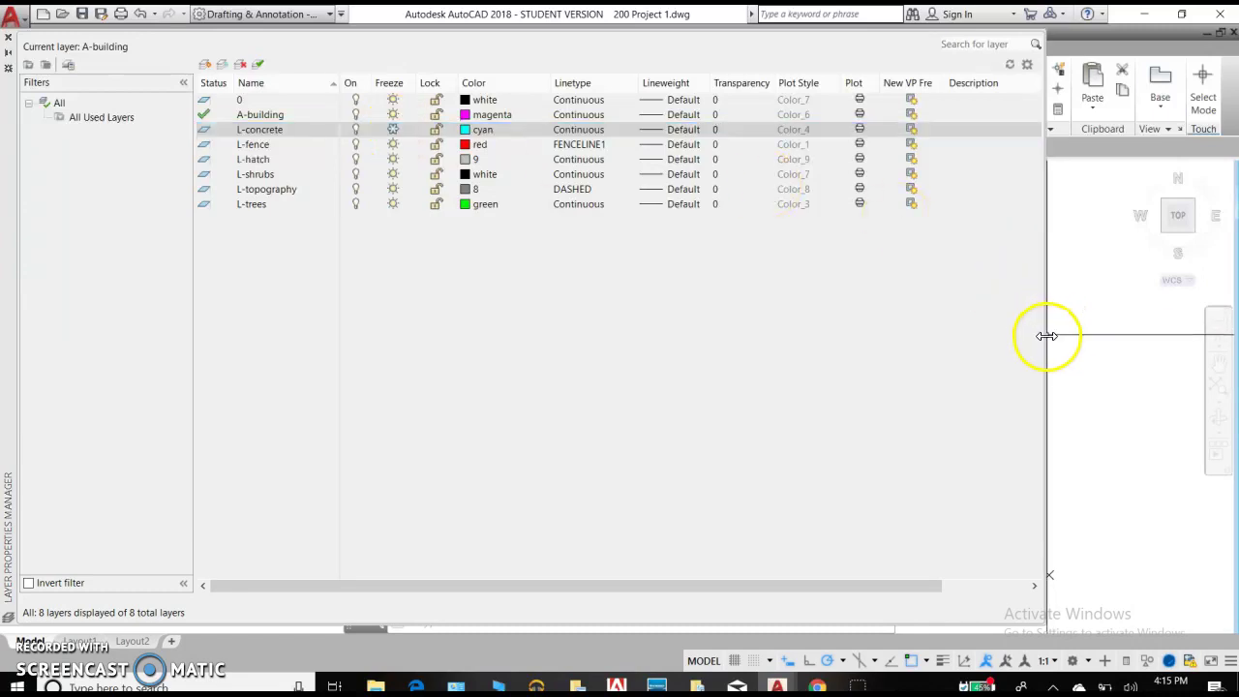
left_click_drag(1047, 334, 484, 336)
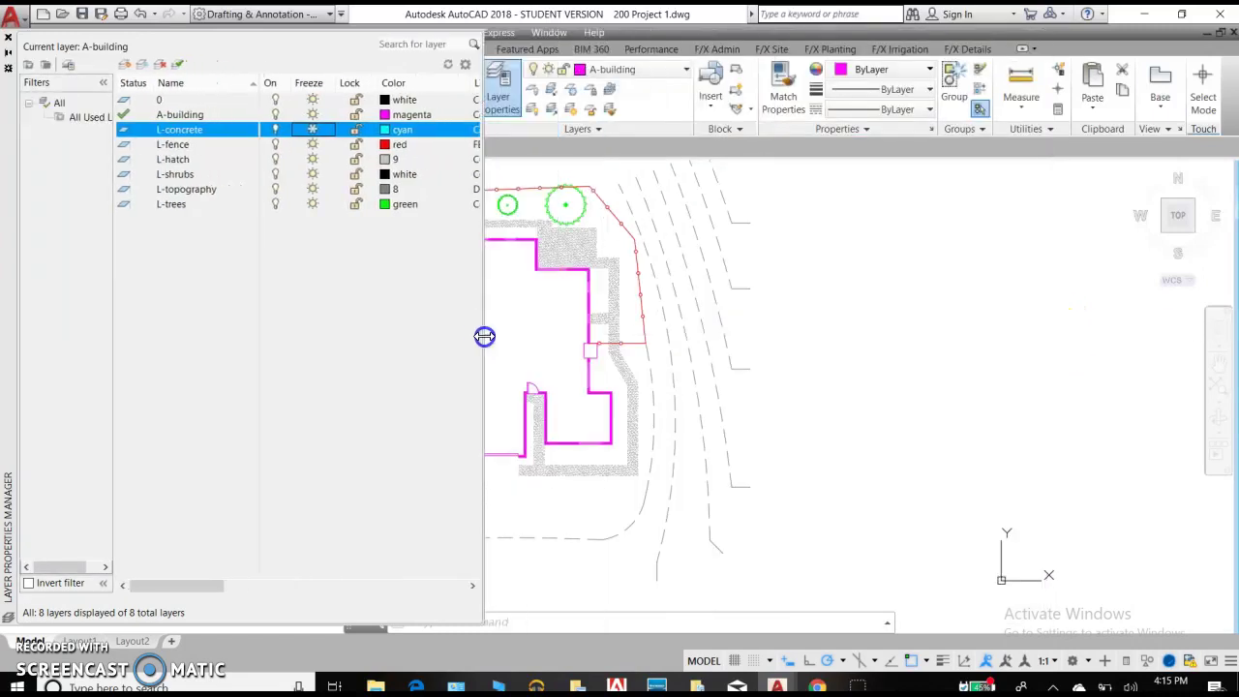
left_click(311, 130)
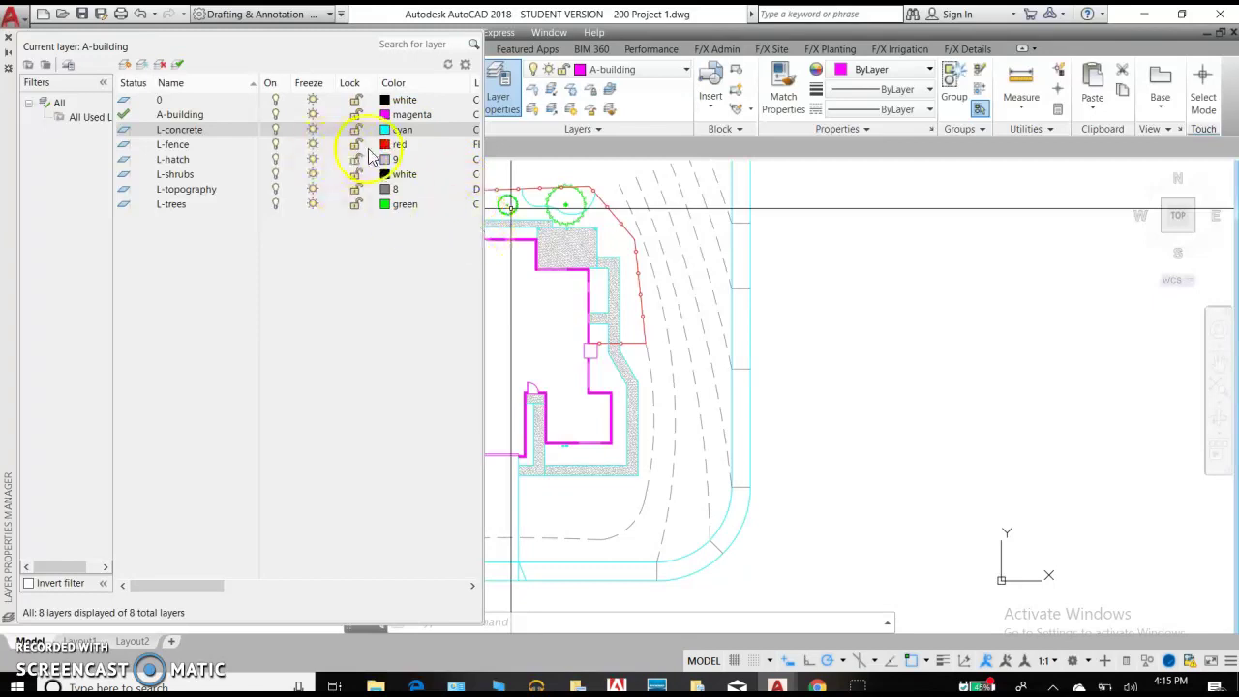
Step: Freeze then thaw L-fence, then lock and unlock it
left_click(313, 145)
left_click(313, 145)
left_click(312, 144)
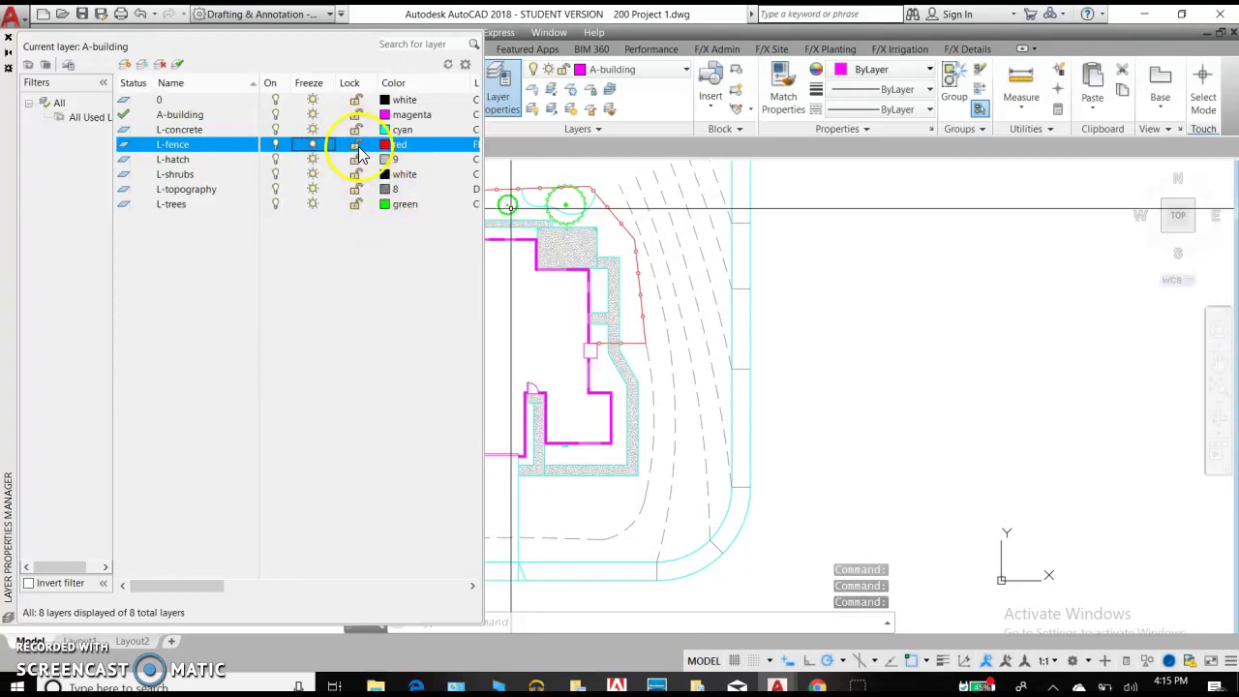
left_click(355, 146)
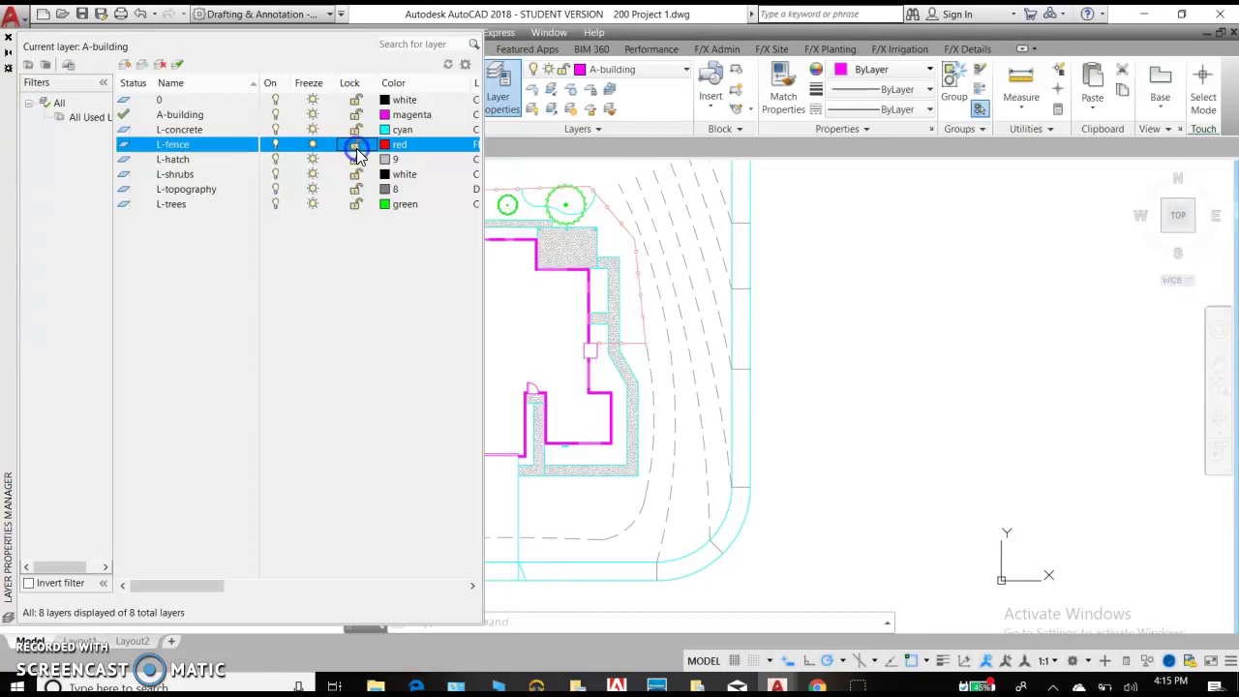
left_click(356, 145)
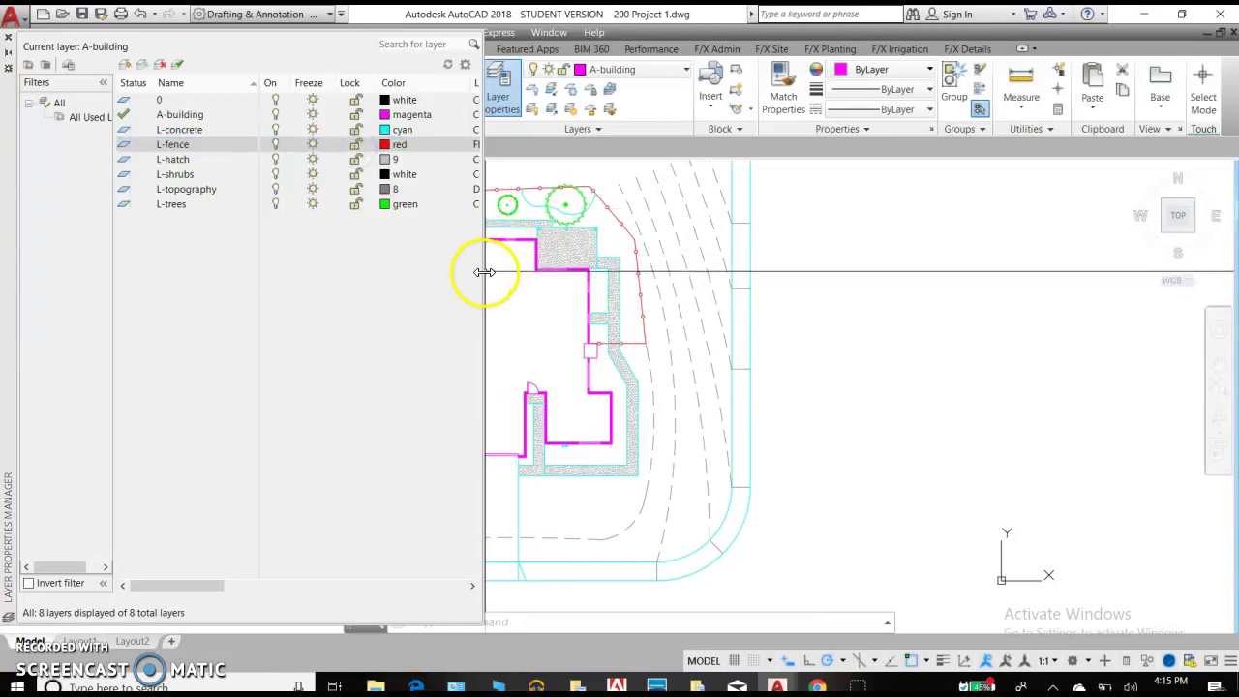
Step: Drag the palette's right edge out so the linetype, lineweight and plot style columns show
left_click_drag(484, 272, 1112, 188)
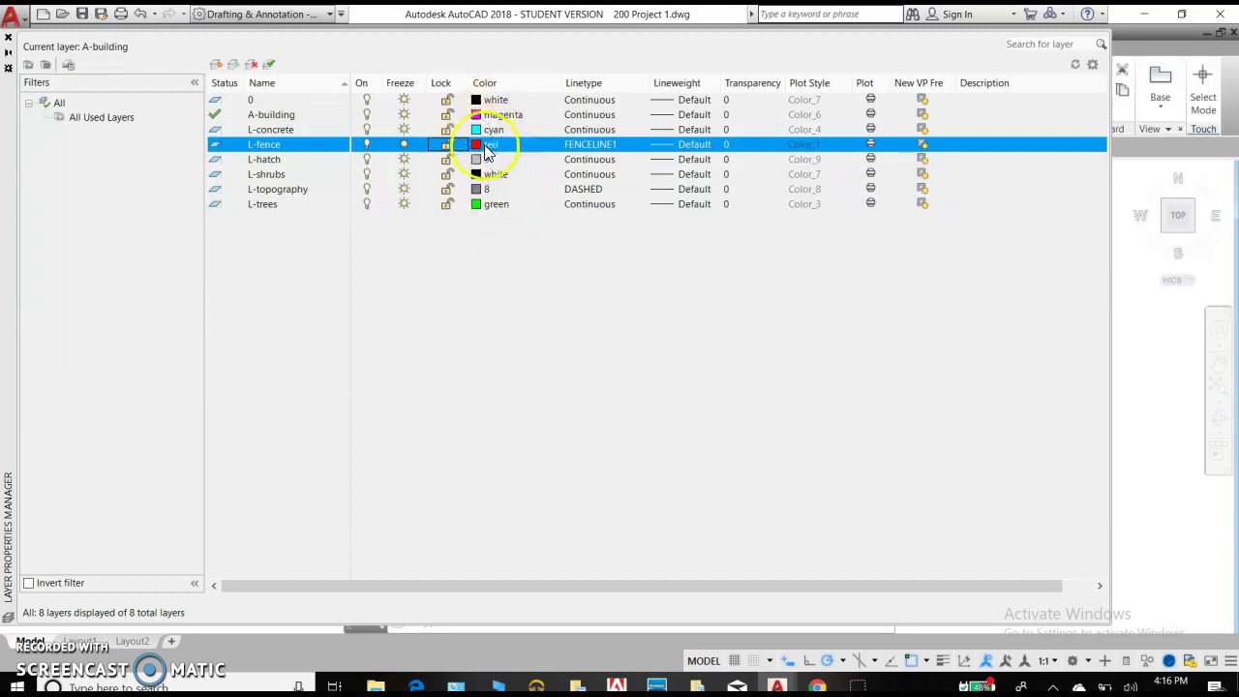
Step: Open Select Color for L-fence and preview the grey and index swatches without changing red
left_click(487, 147)
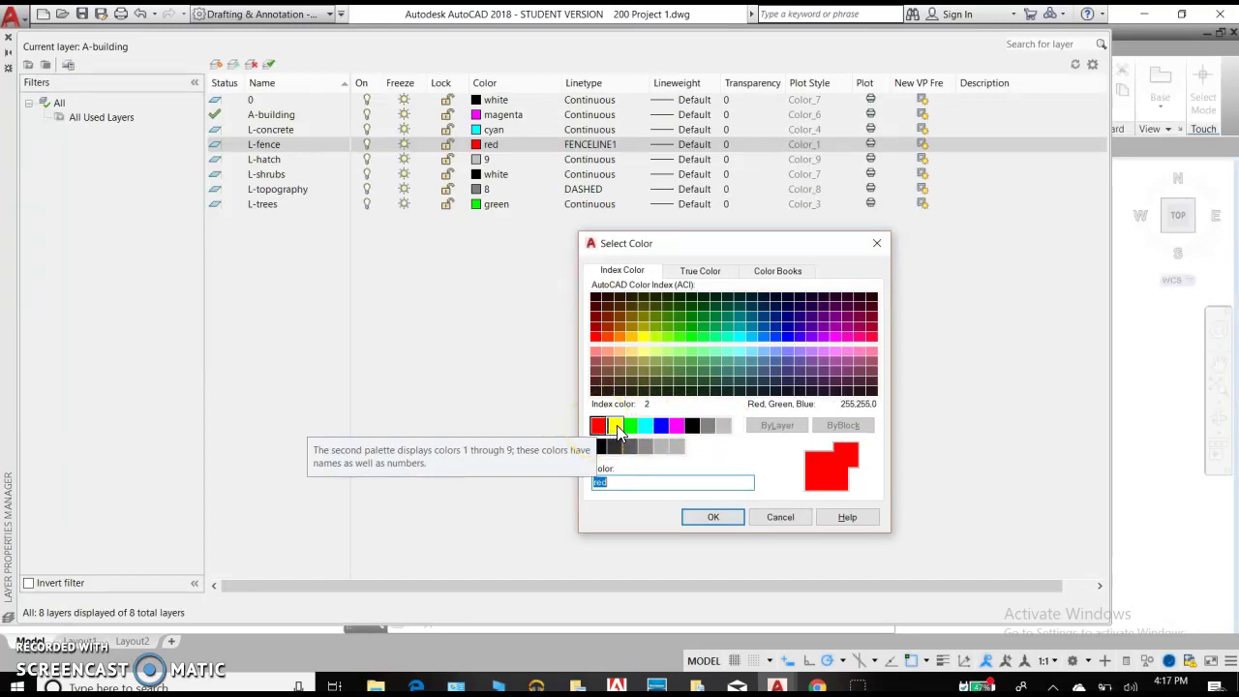
left_click_drag(631, 426, 693, 433)
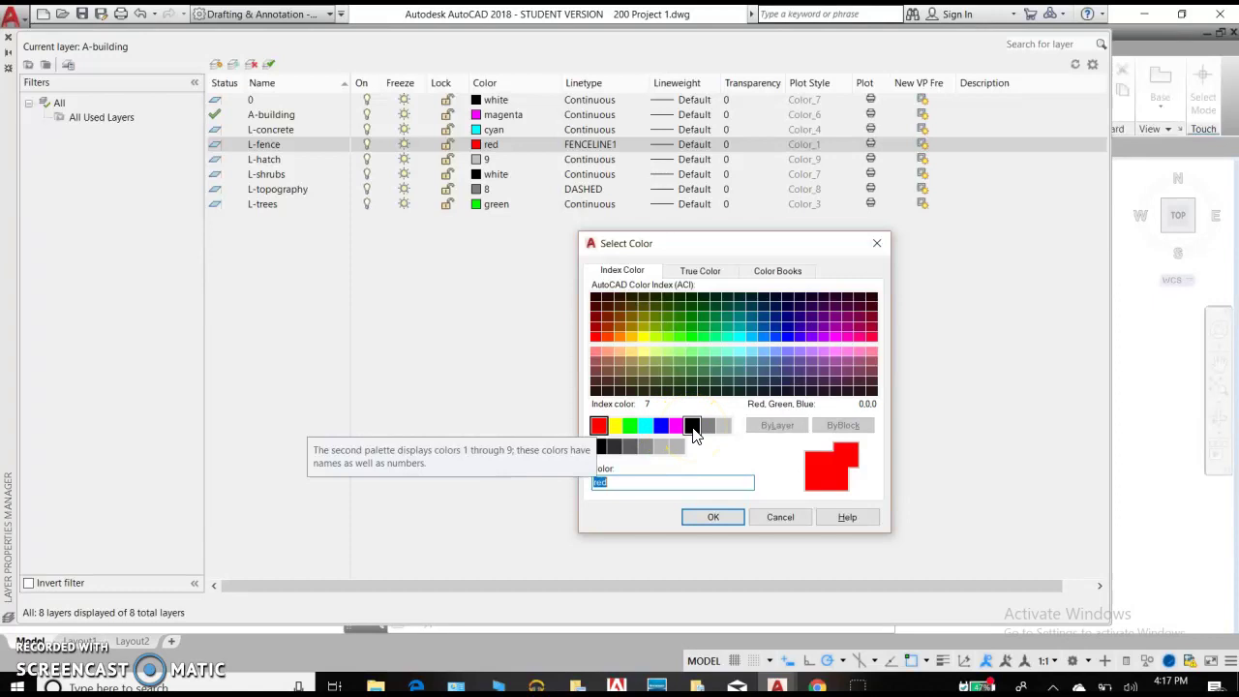
left_click(714, 428)
left_click(724, 427)
left_click(721, 451)
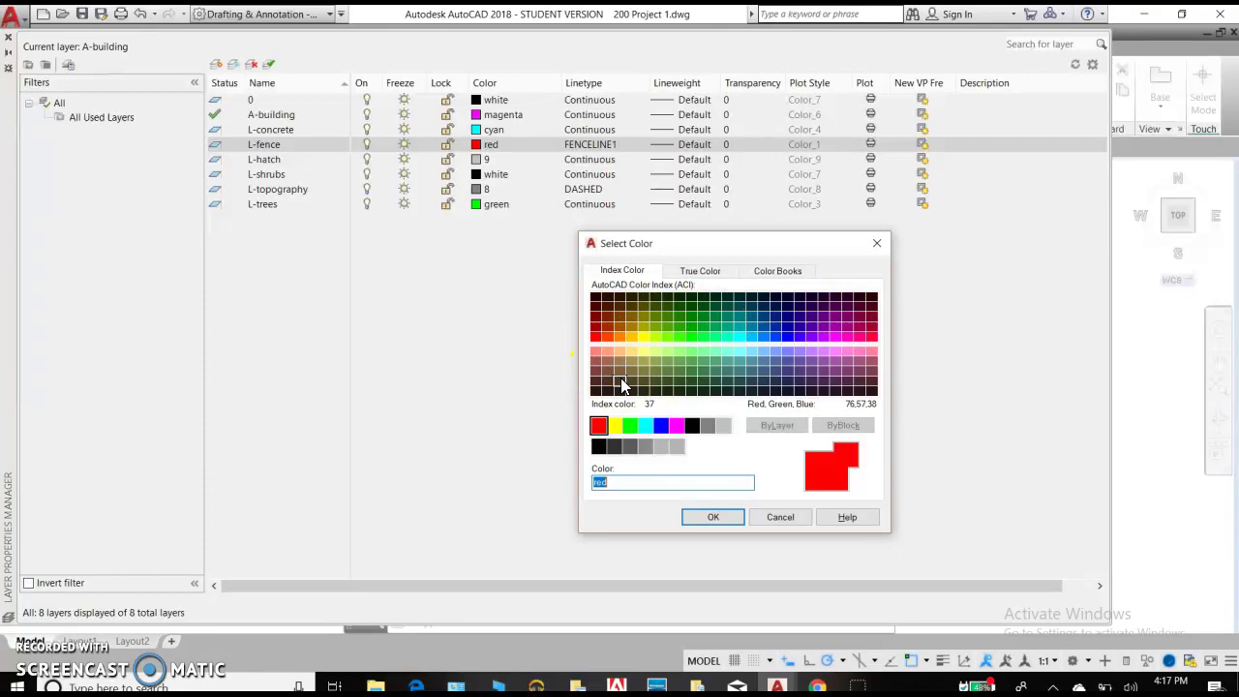
left_click_drag(612, 395, 648, 368)
left_click(650, 360)
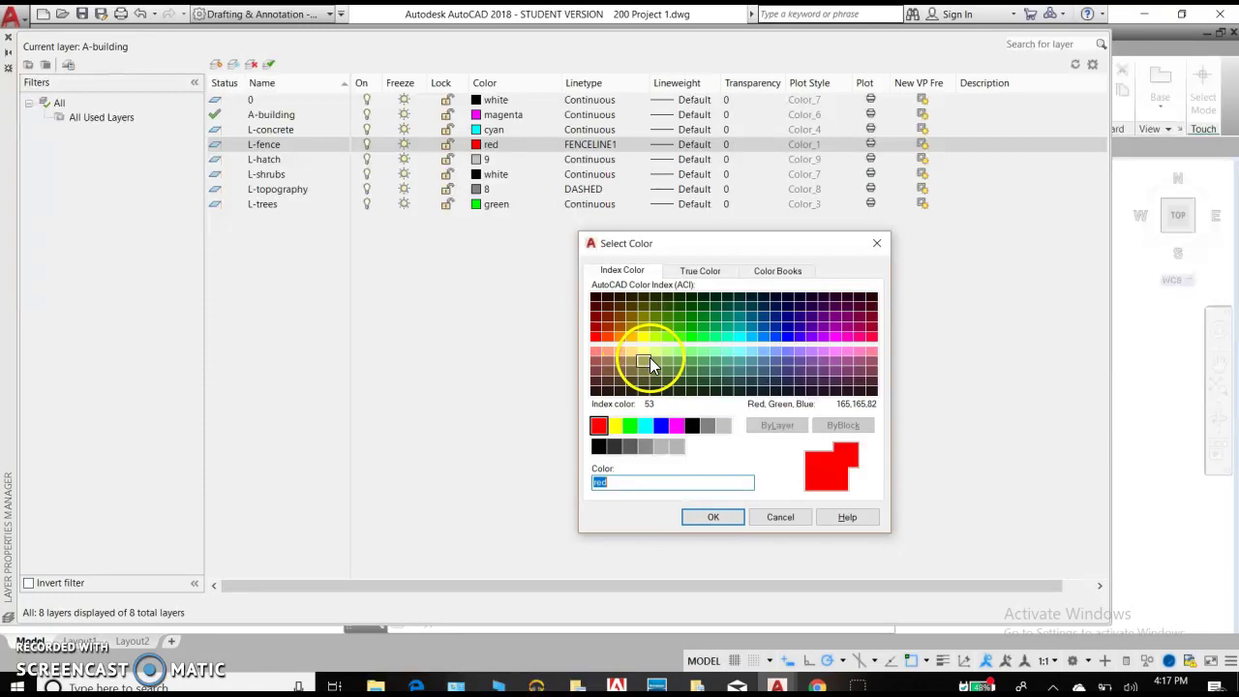
left_click(701, 273)
left_click(764, 273)
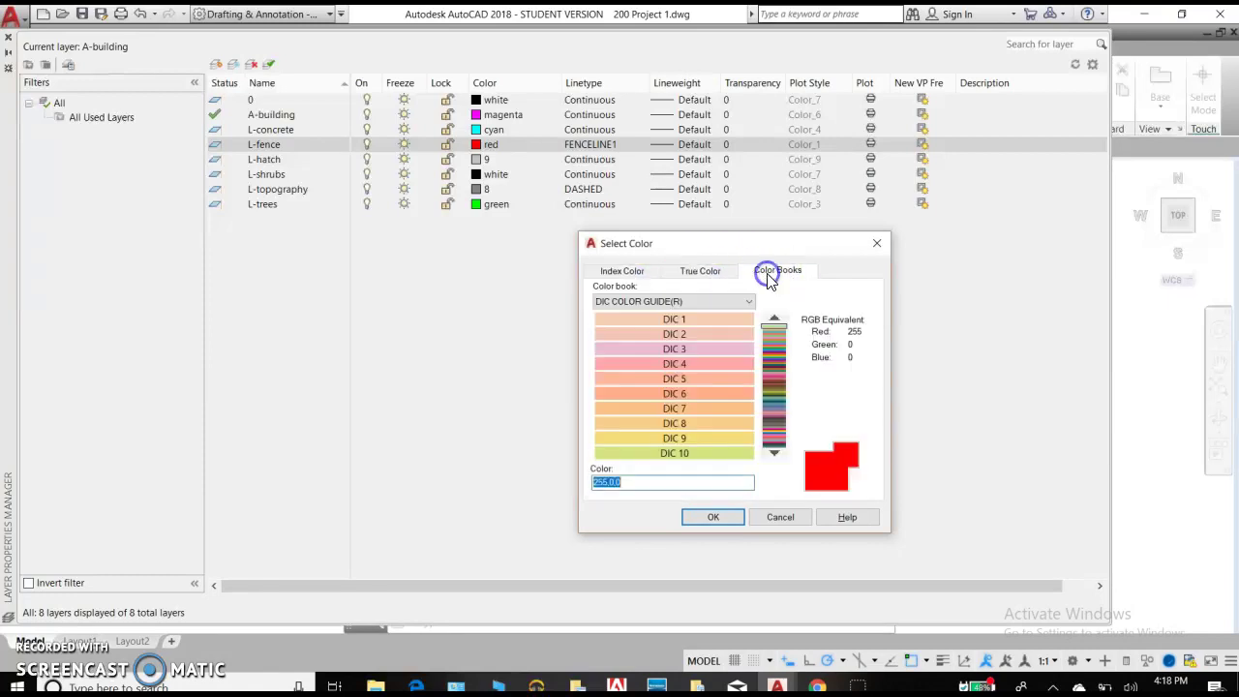
left_click(678, 301)
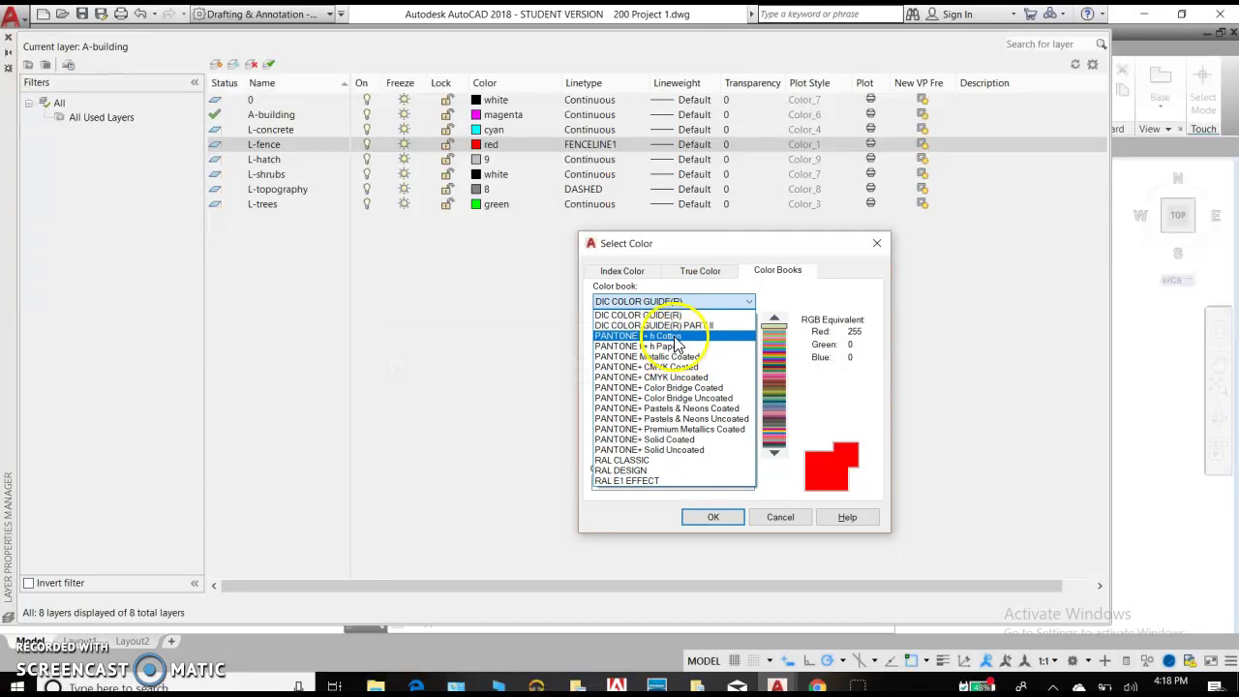
left_click(674, 336)
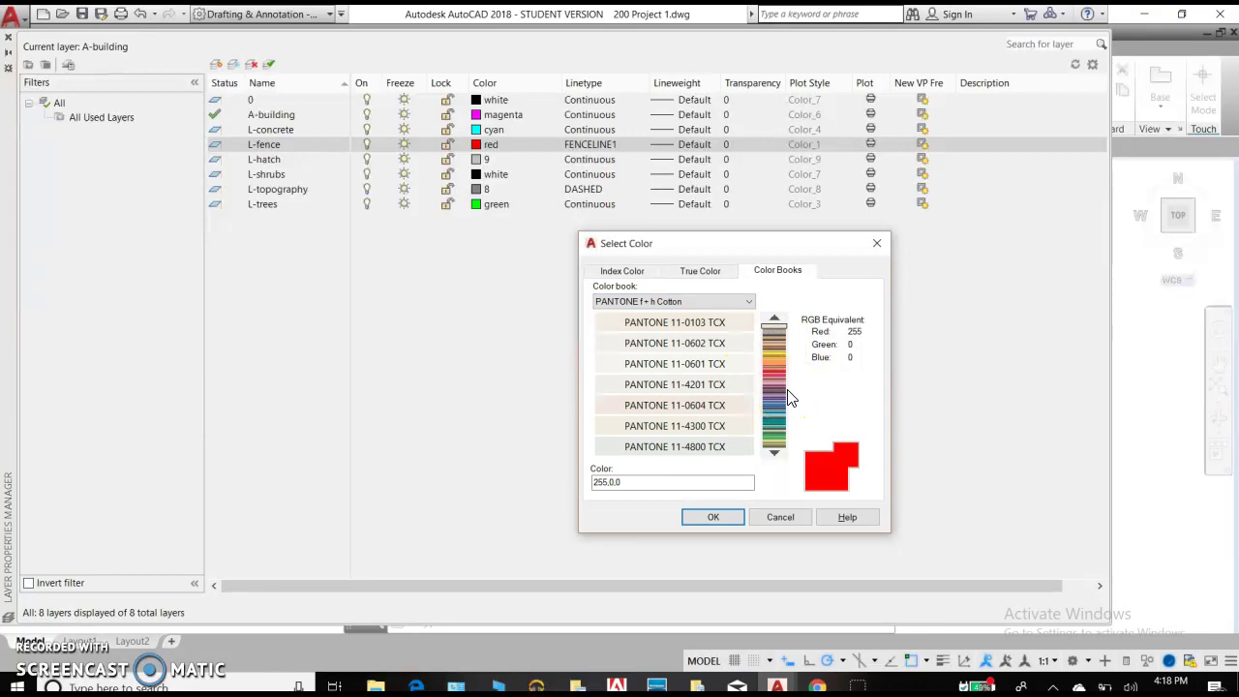
left_click(797, 418)
left_click(631, 272)
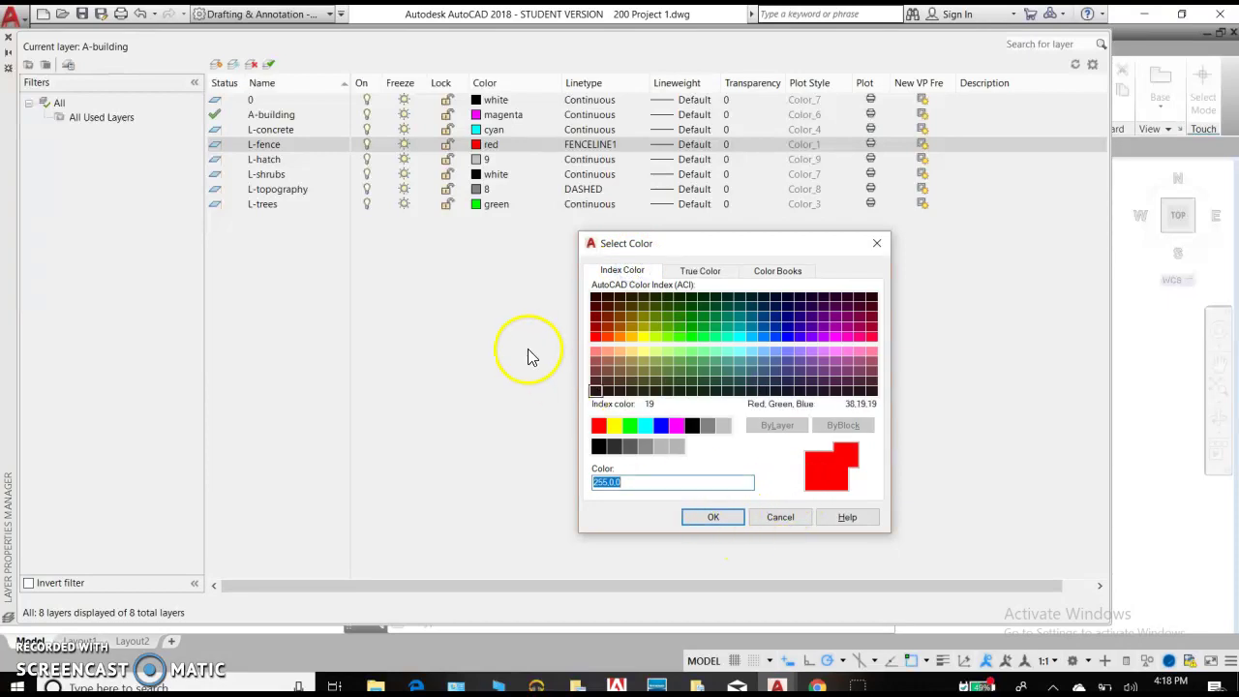
Step: Replace L-fence's true colour 255,0,0 with index colour red from the Index Color tab
left_click(736, 517)
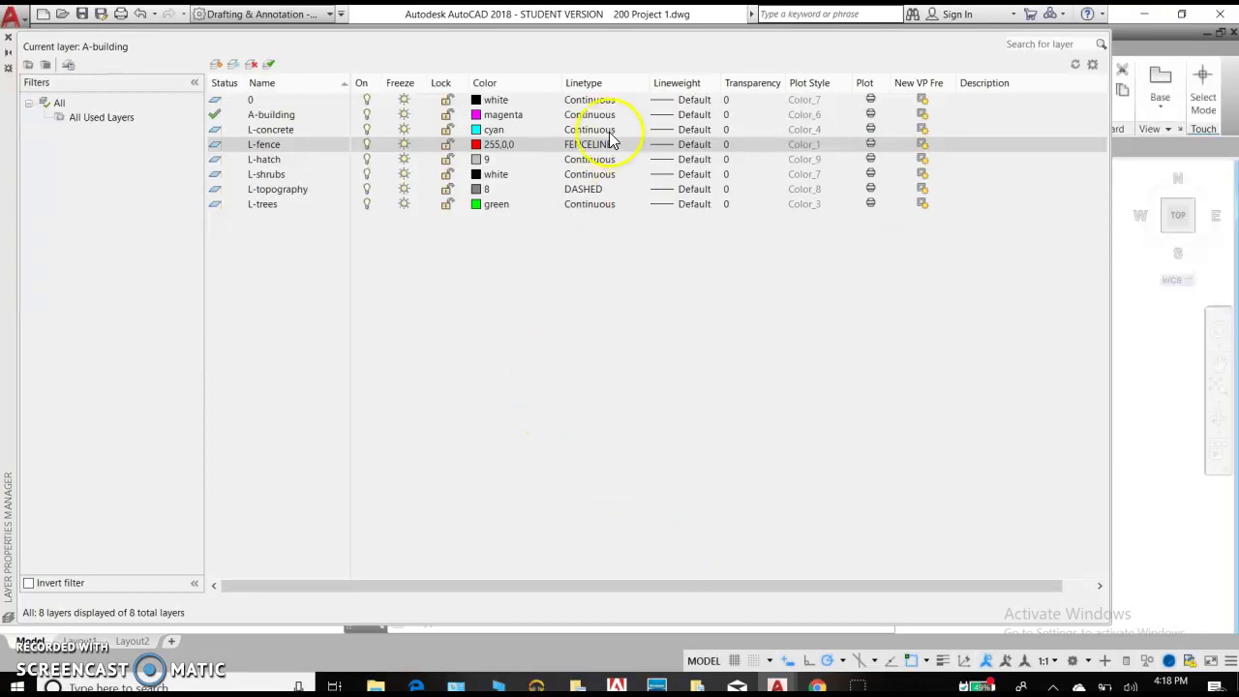
left_click(477, 147)
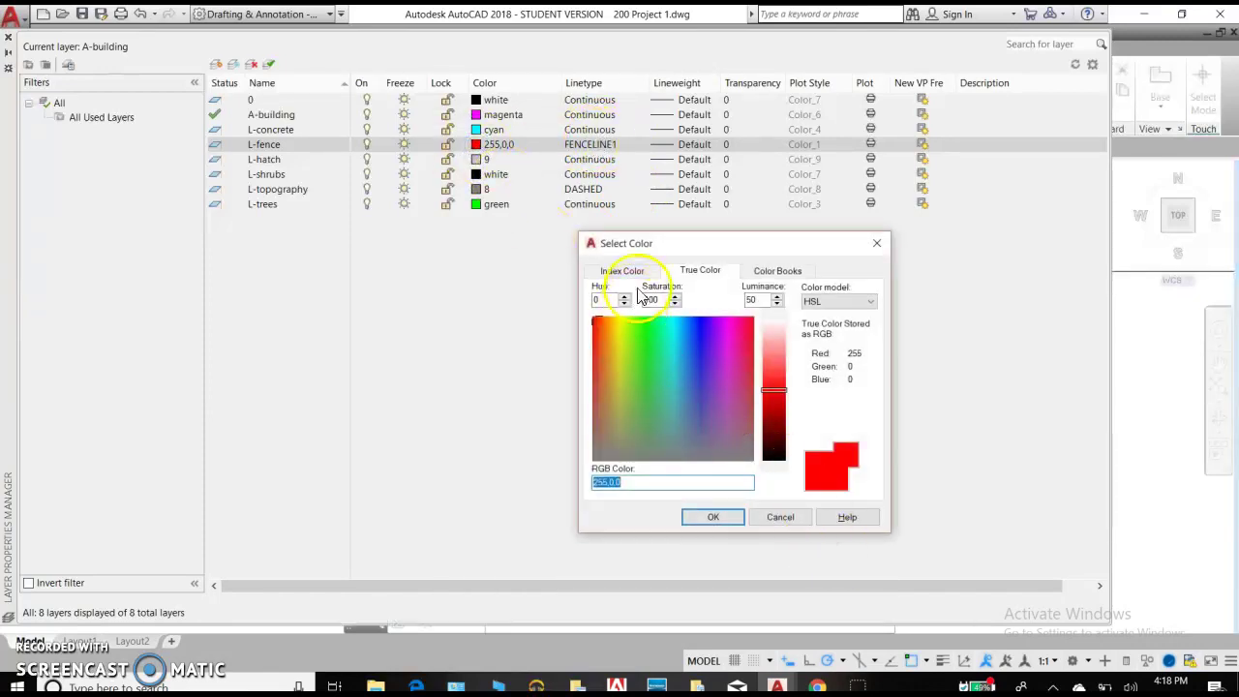
left_click(622, 271)
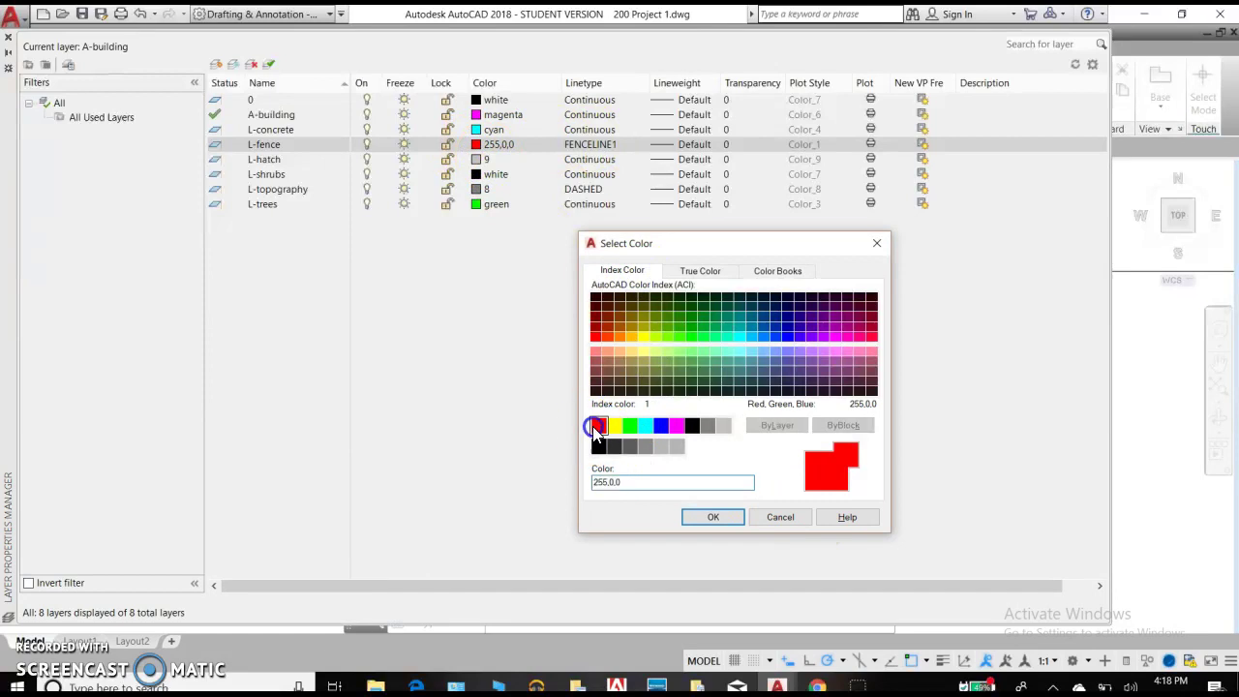
left_click(598, 428)
left_click(699, 519)
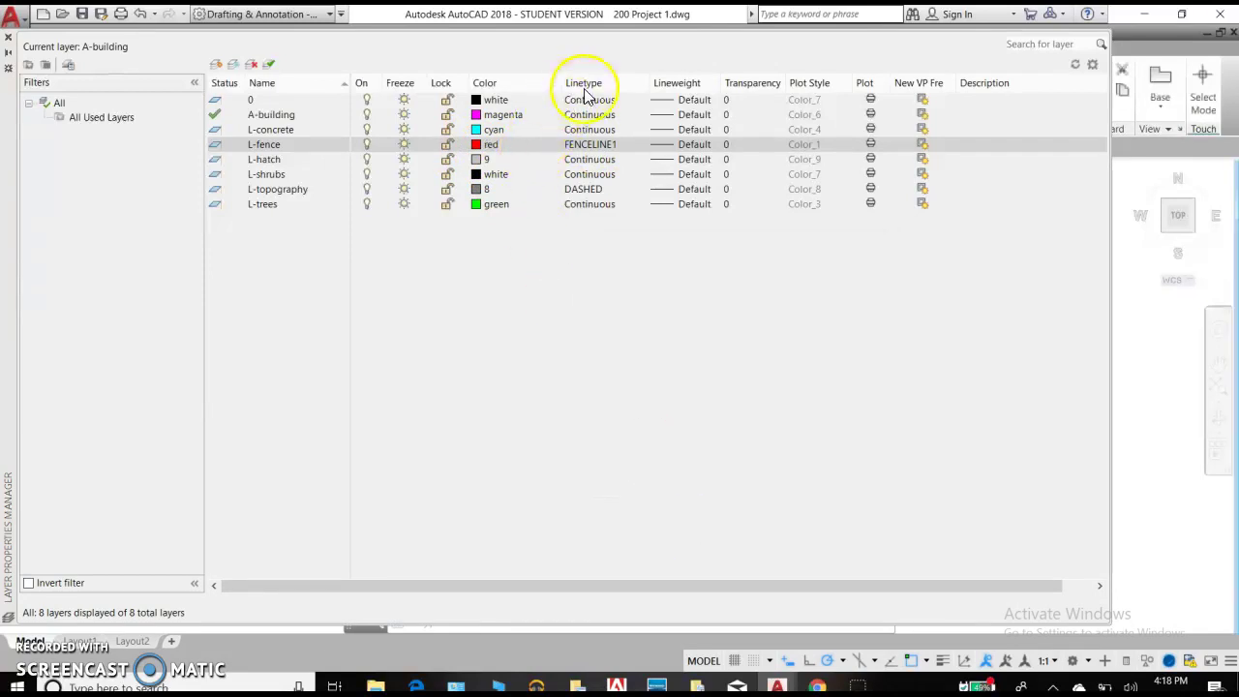
Step: From L-concrete's linetype choices, load the HIDDEN linetype from acad.lin
left_click(592, 137)
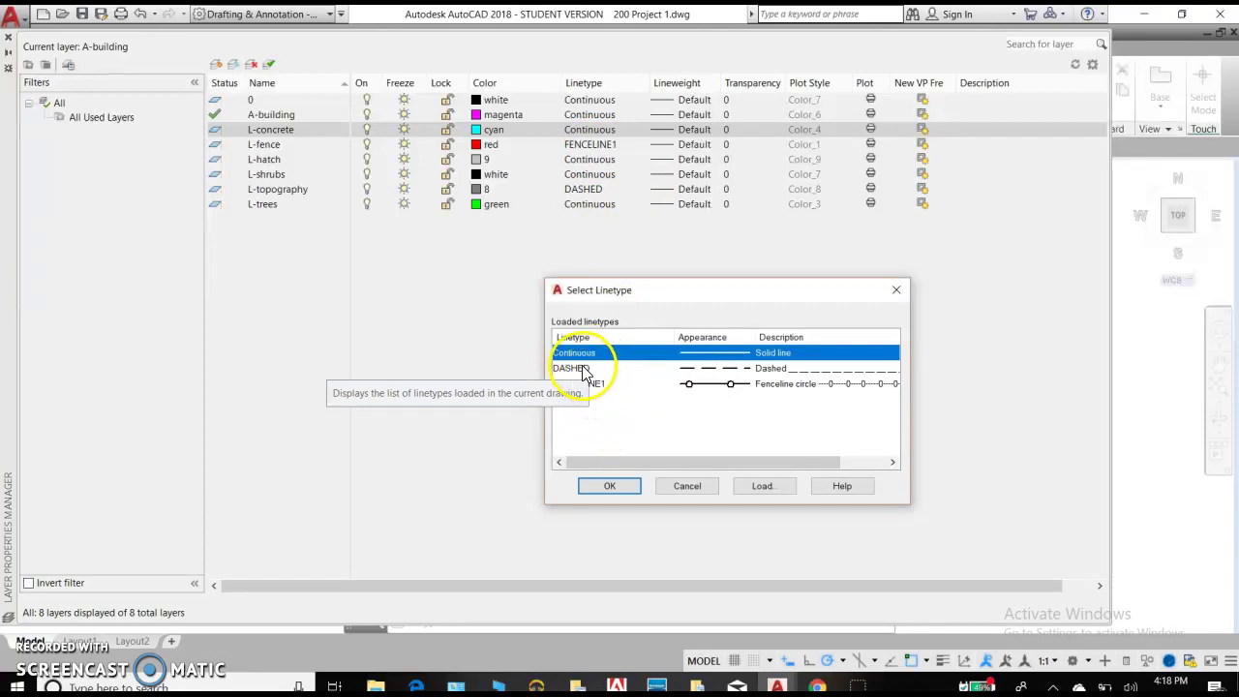
left_click(583, 370)
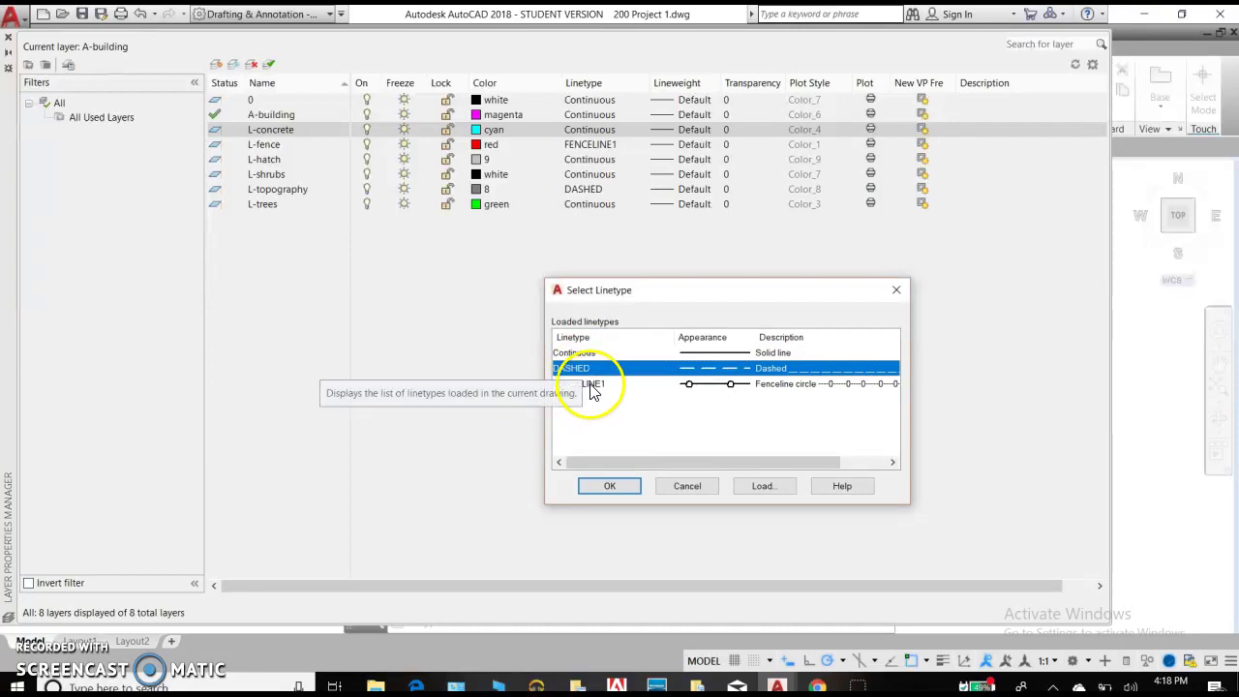
left_click(590, 385)
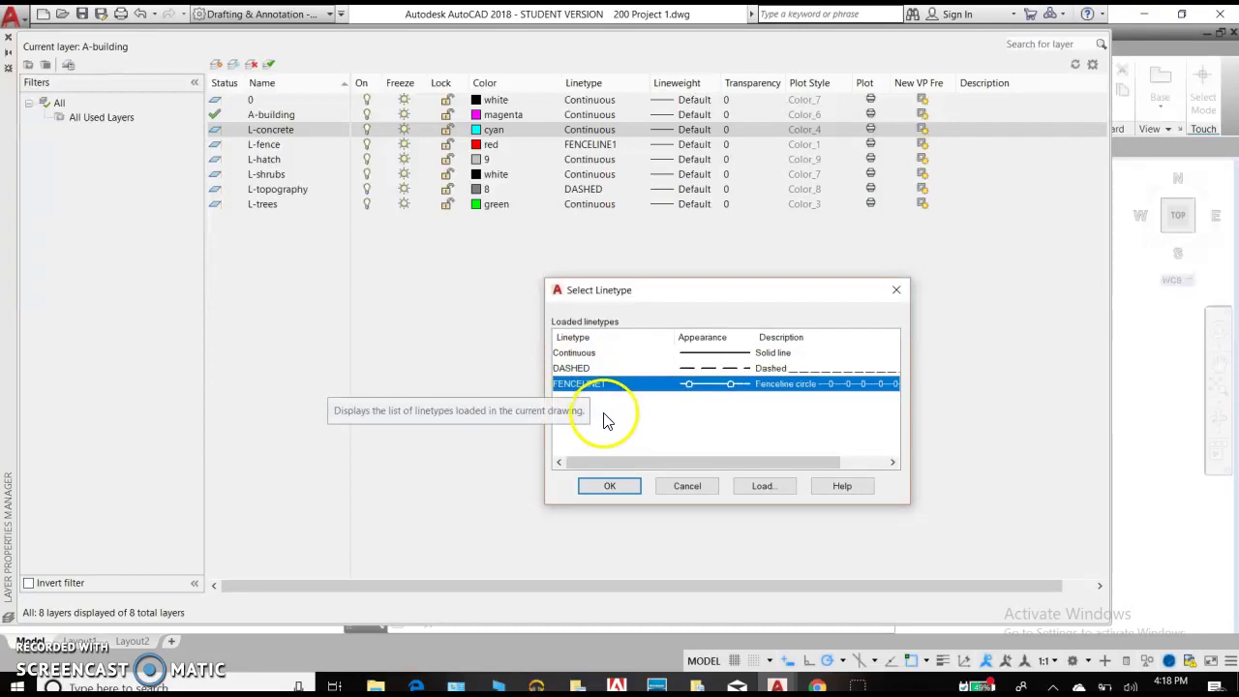
left_click(763, 486)
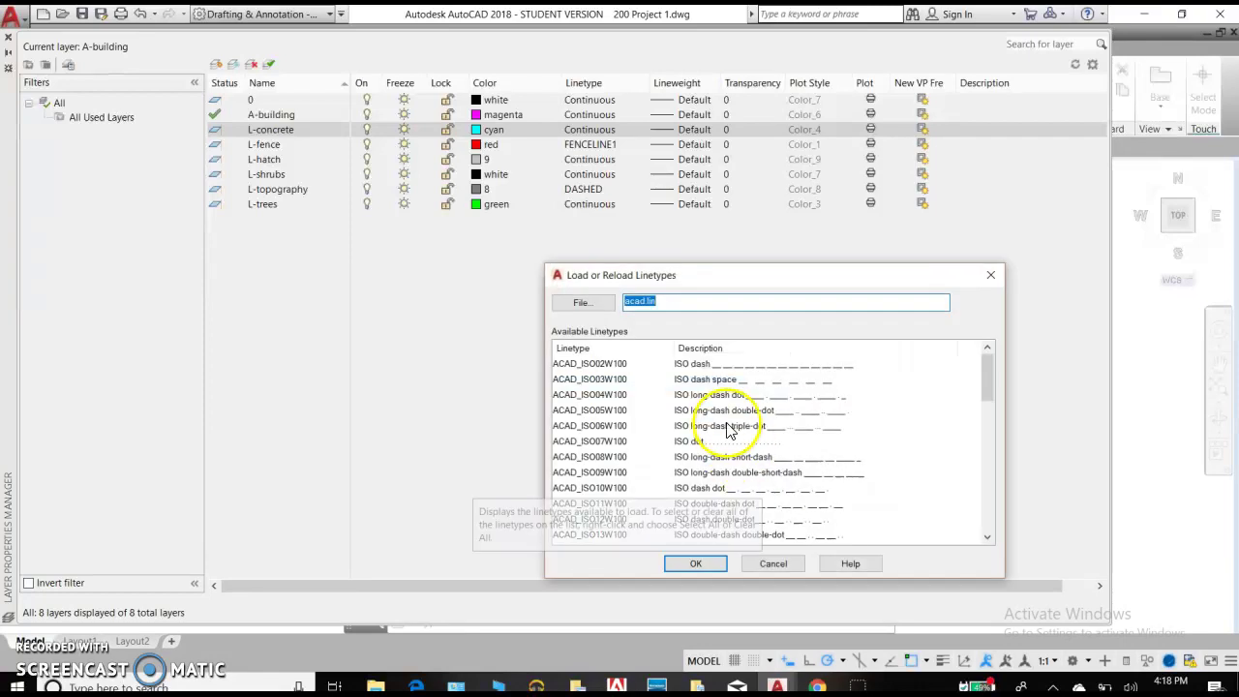
scroll(786, 445, "down", 4)
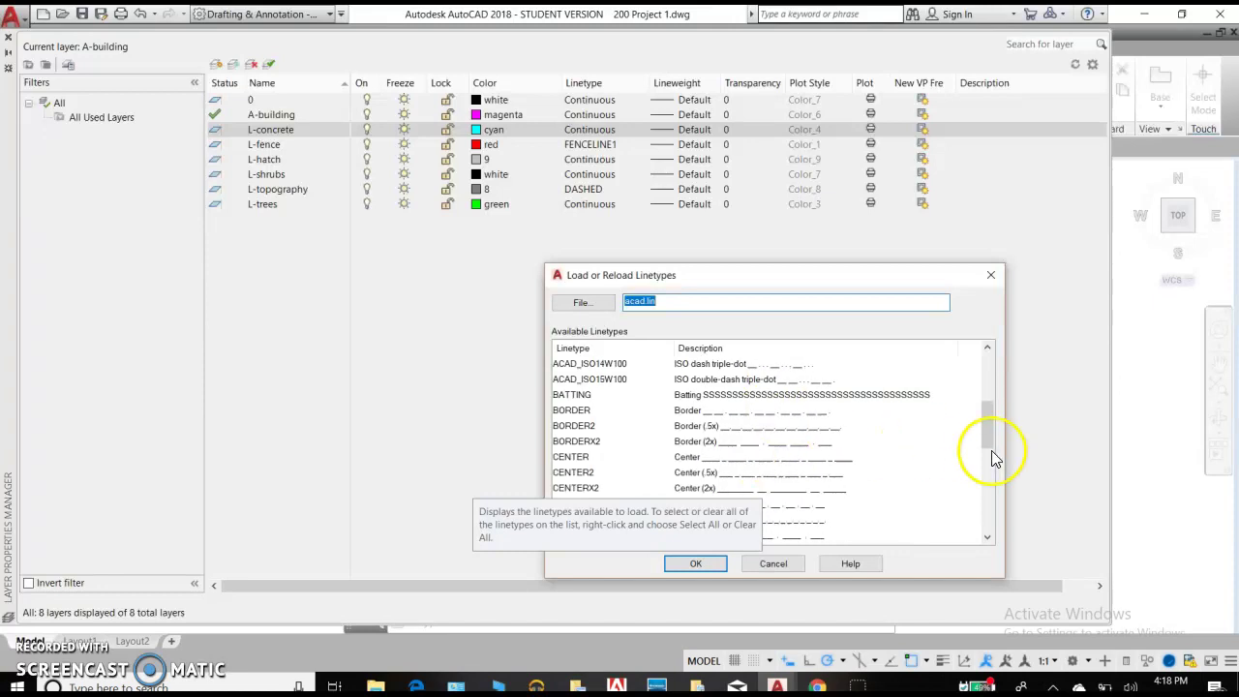
left_click_drag(993, 420, 1010, 522)
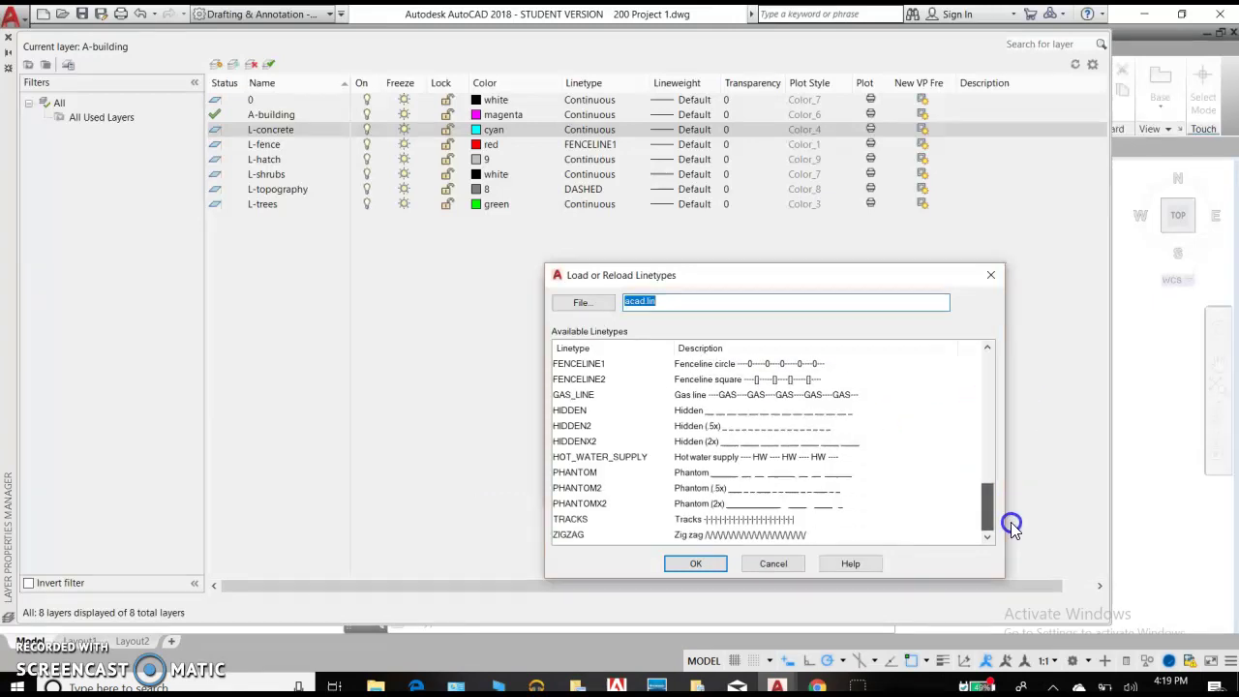
left_click(573, 410)
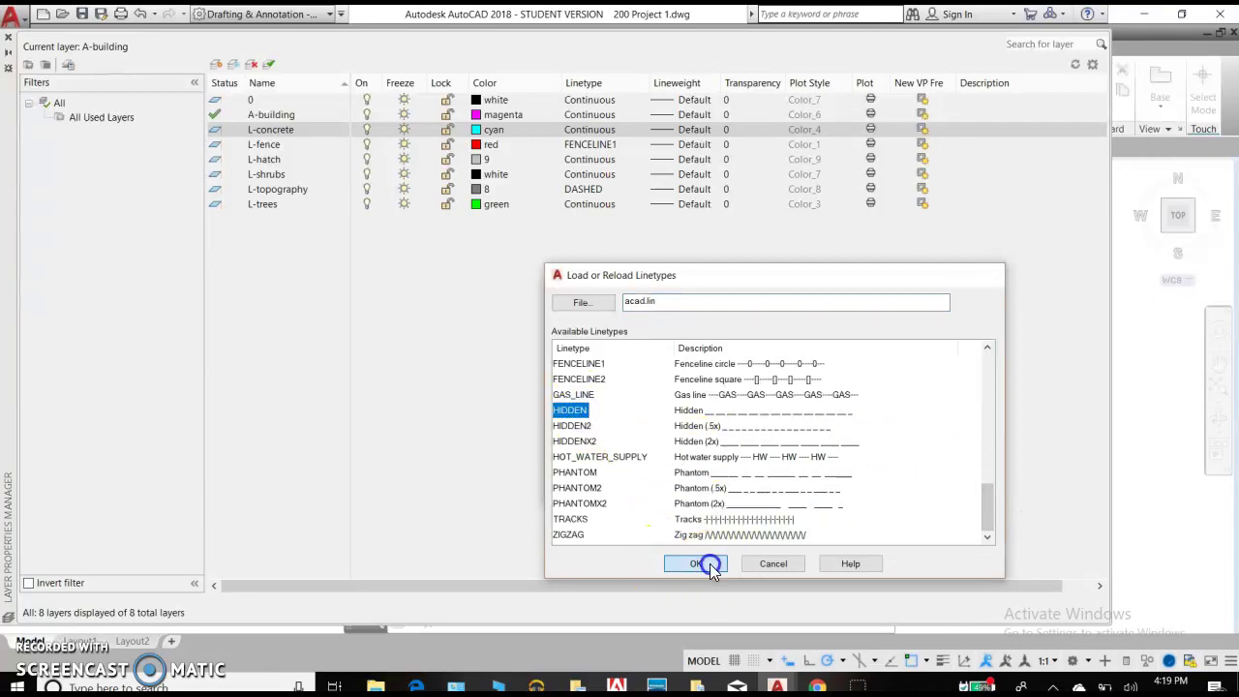
left_click(705, 566)
Step: Assign HIDDEN as the L-concrete layer's linetype
left_click(576, 400)
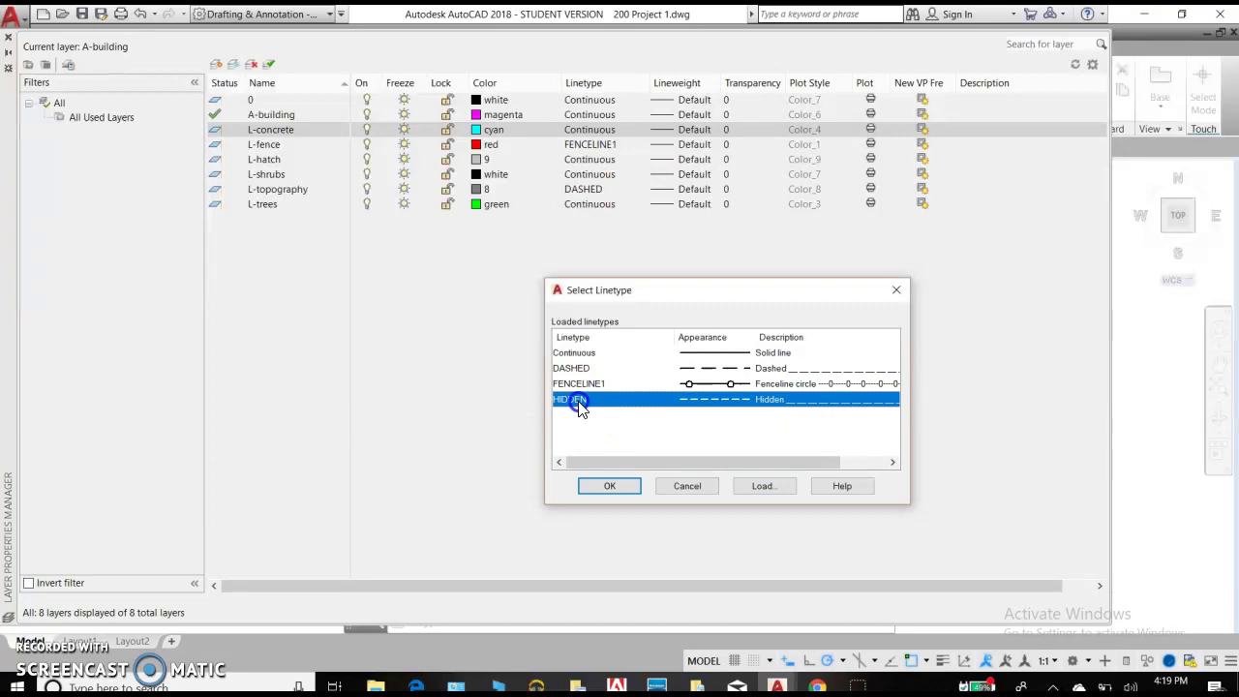
left_click(610, 491)
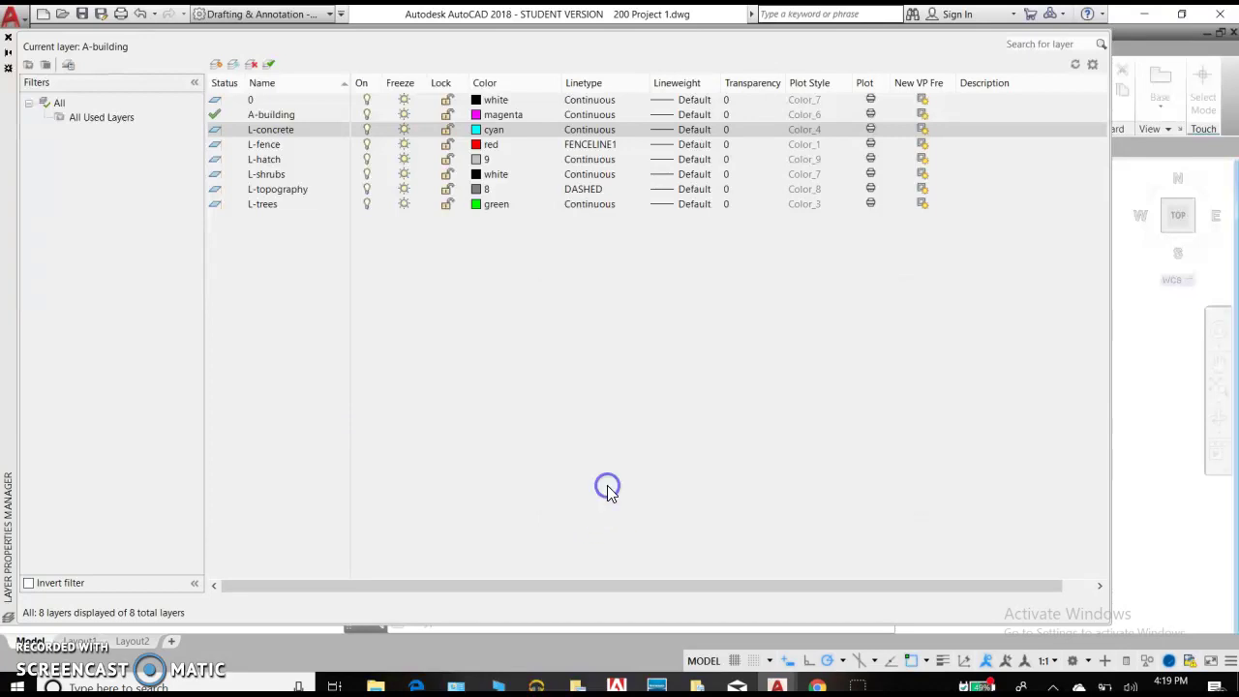
left_click(716, 133)
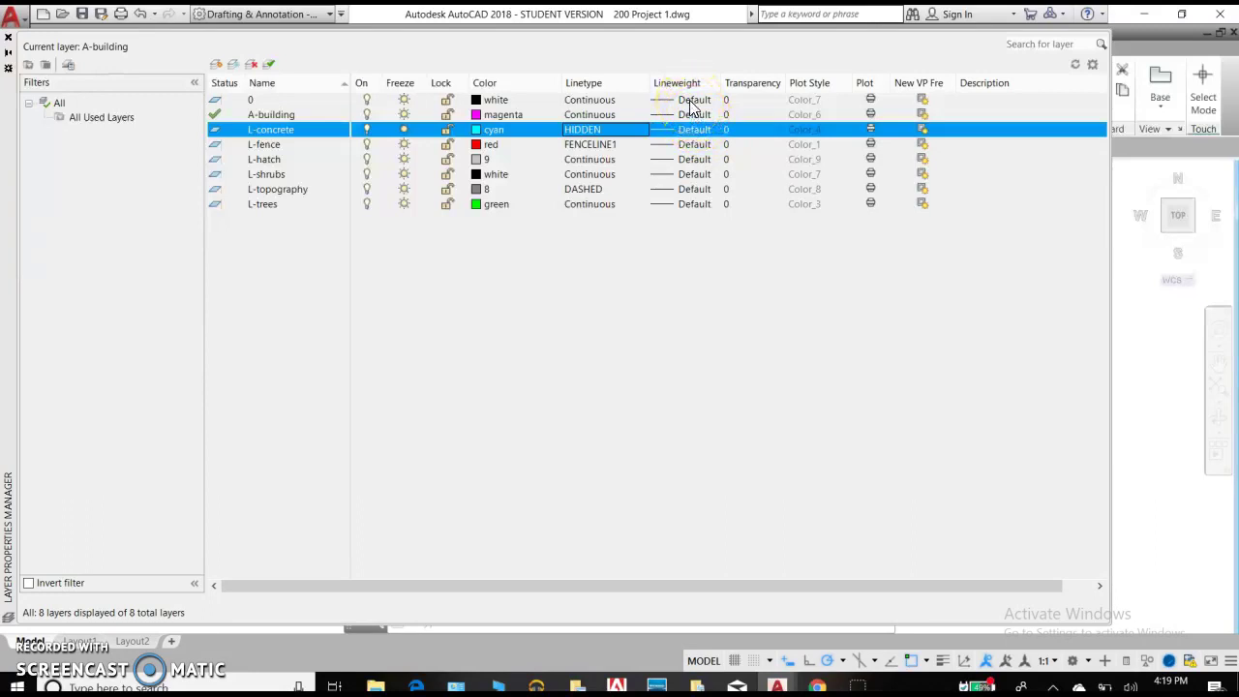
left_click(692, 100)
left_click(692, 100)
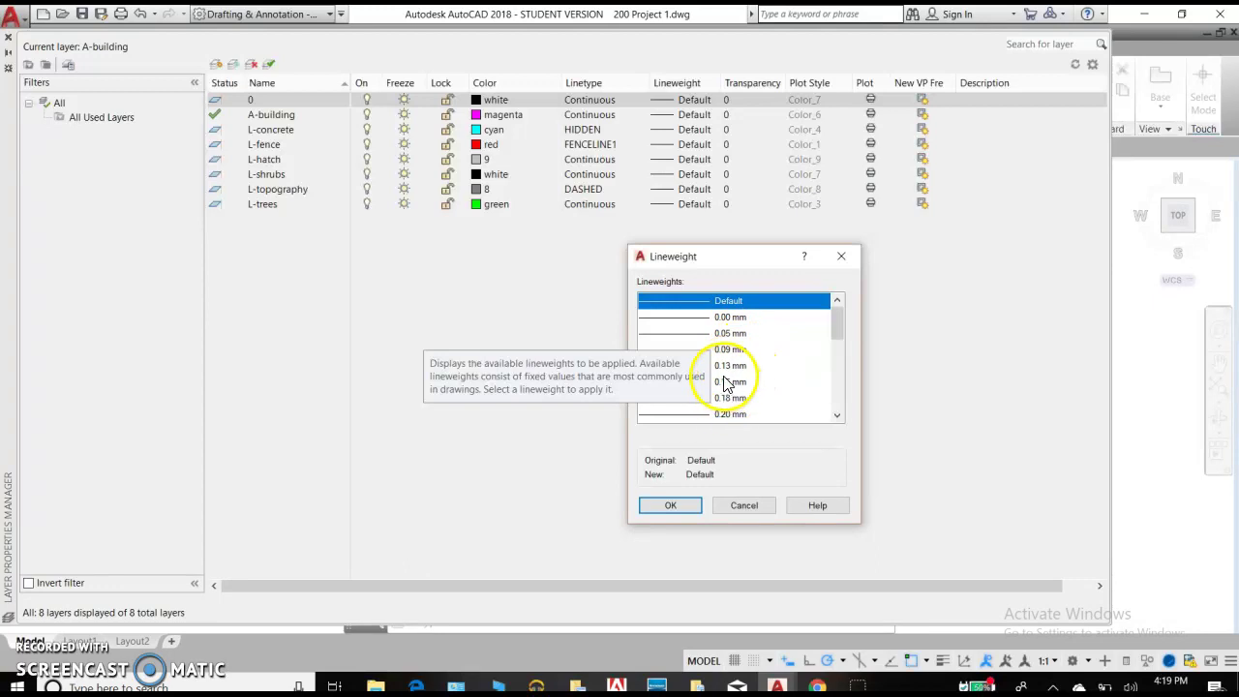
left_click(730, 334)
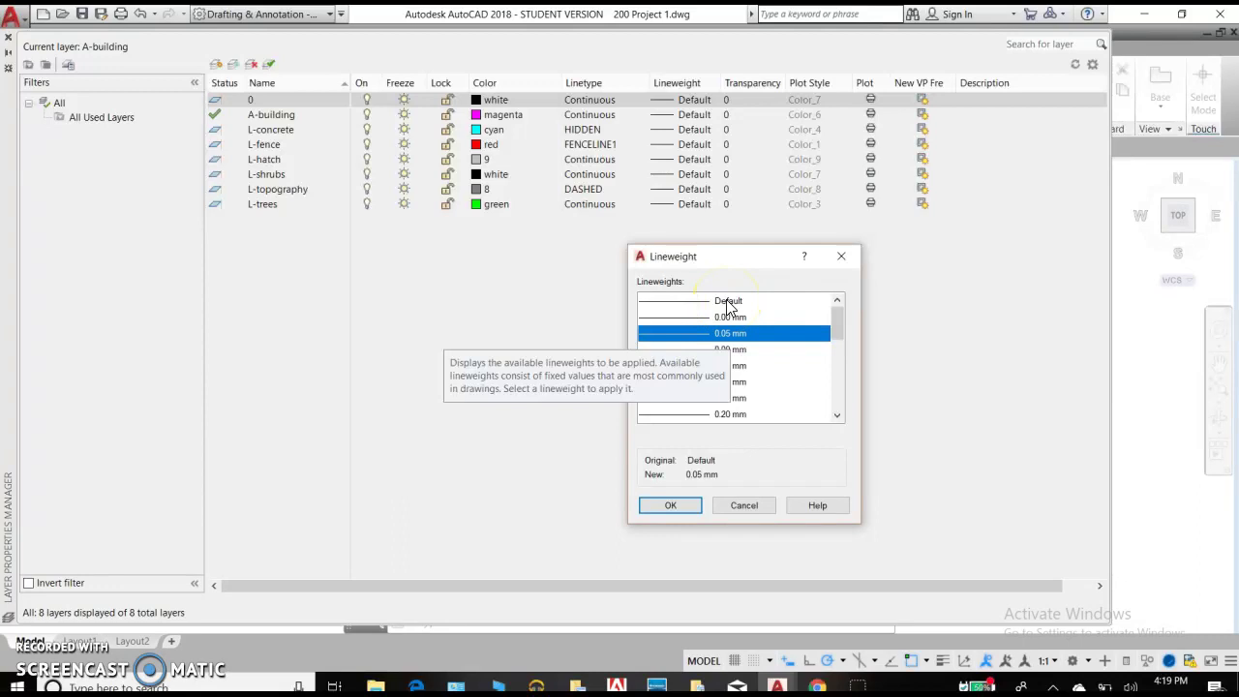
left_click(729, 302)
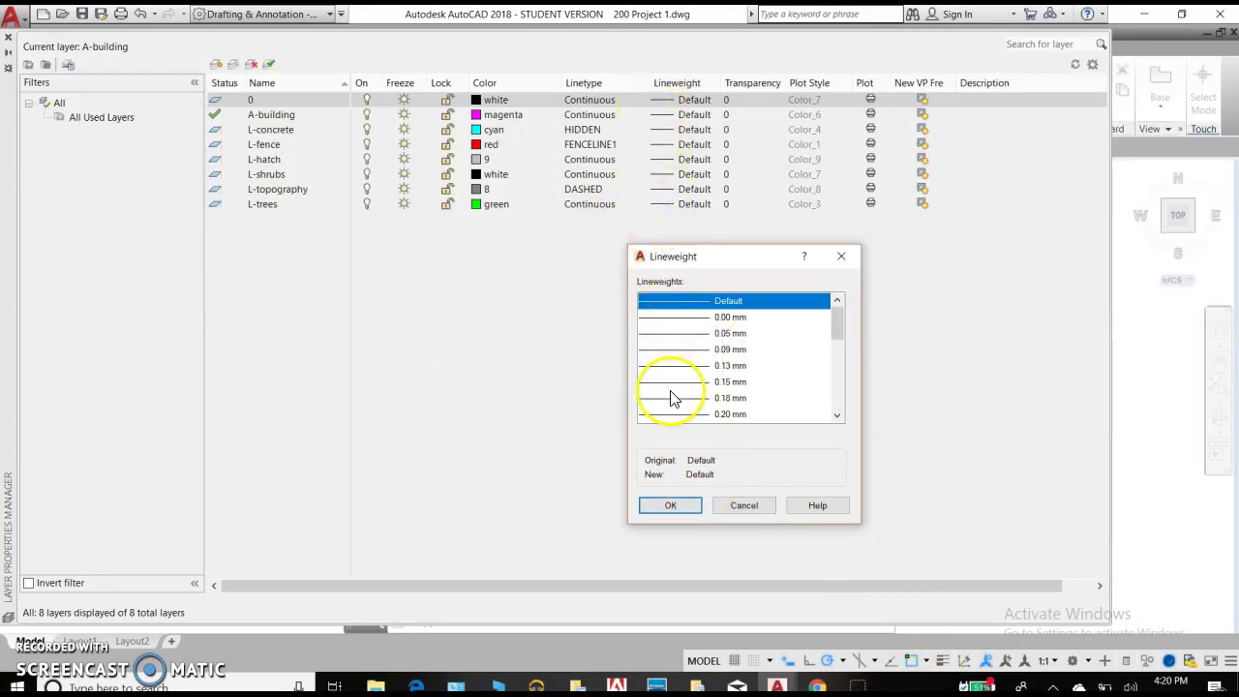
left_click(670, 505)
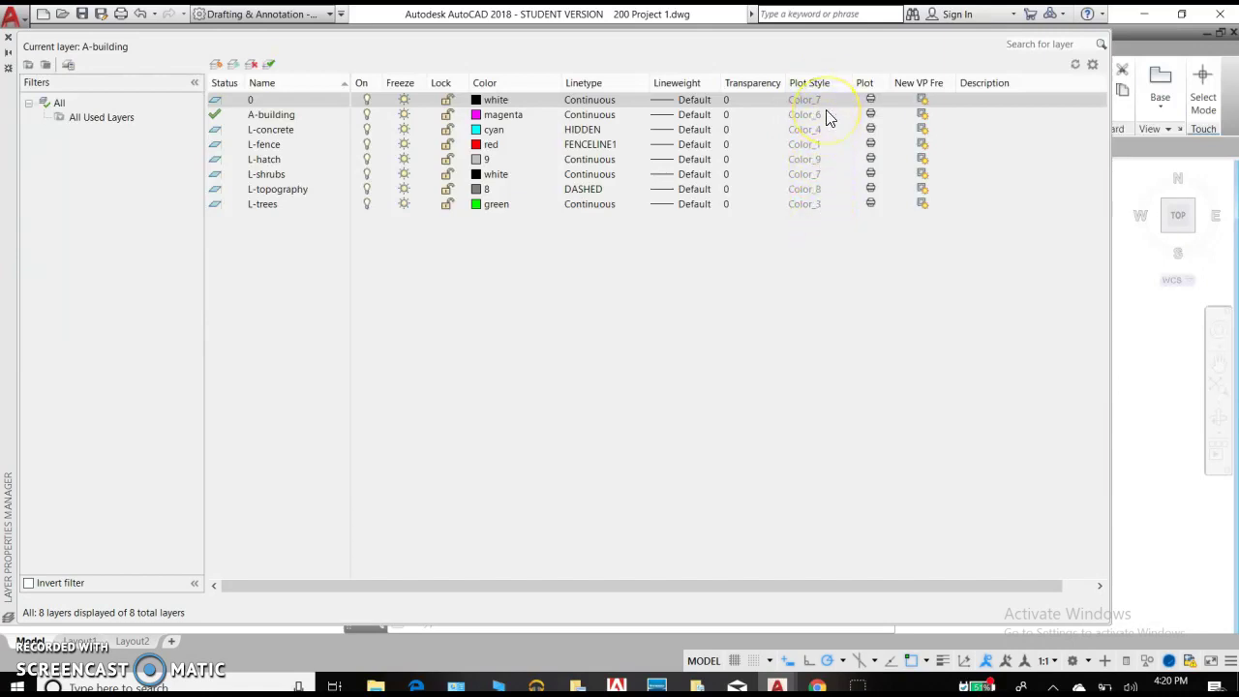
left_click(871, 99)
left_click(871, 101)
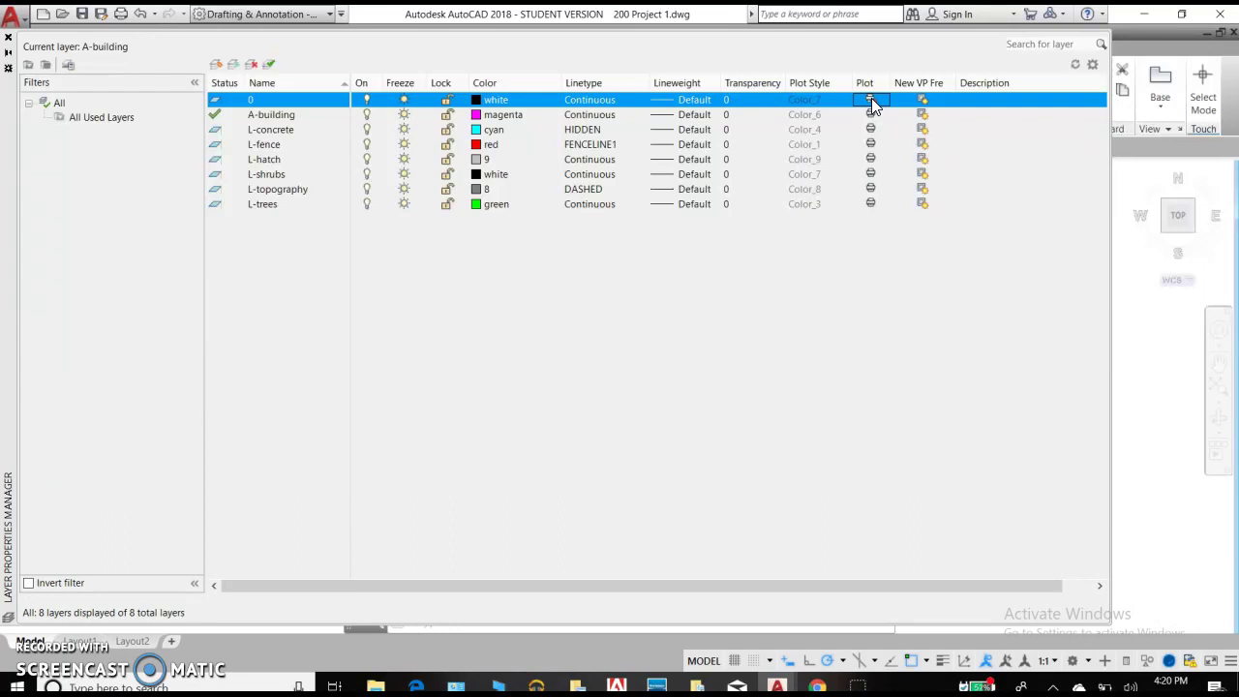
left_click(872, 101)
left_click(872, 101)
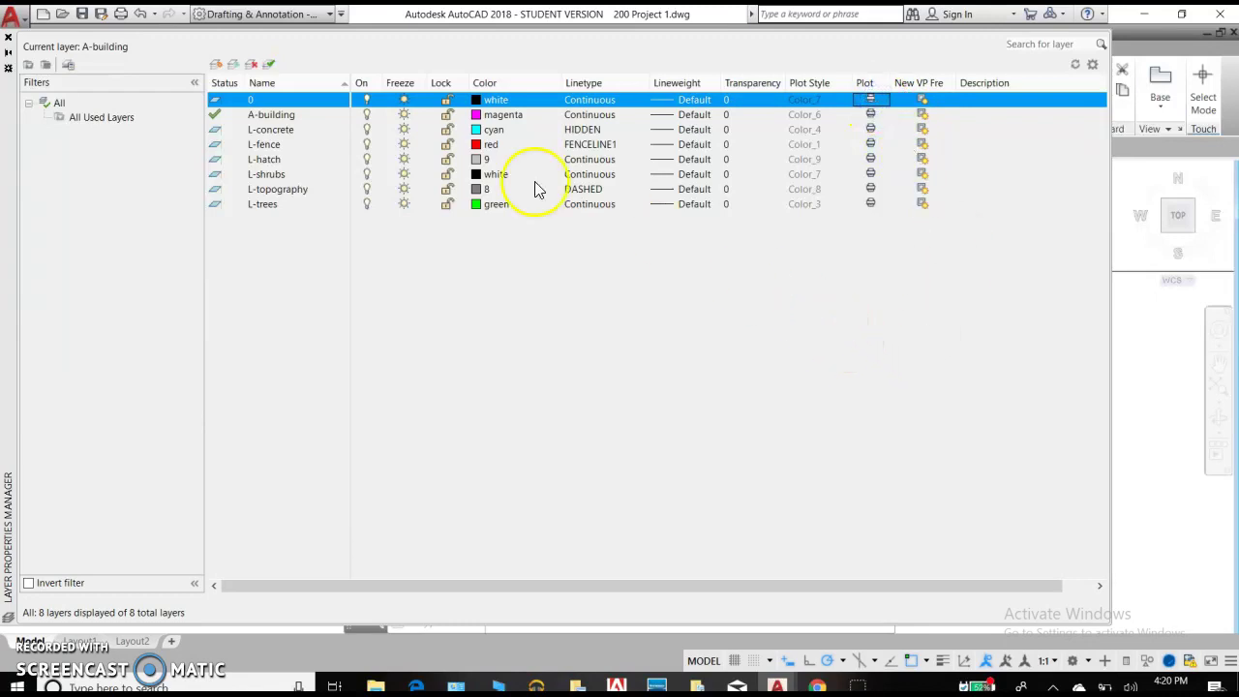
Step: Make layer 0 current and create a new layer named L-groundcover
left_click(270, 62)
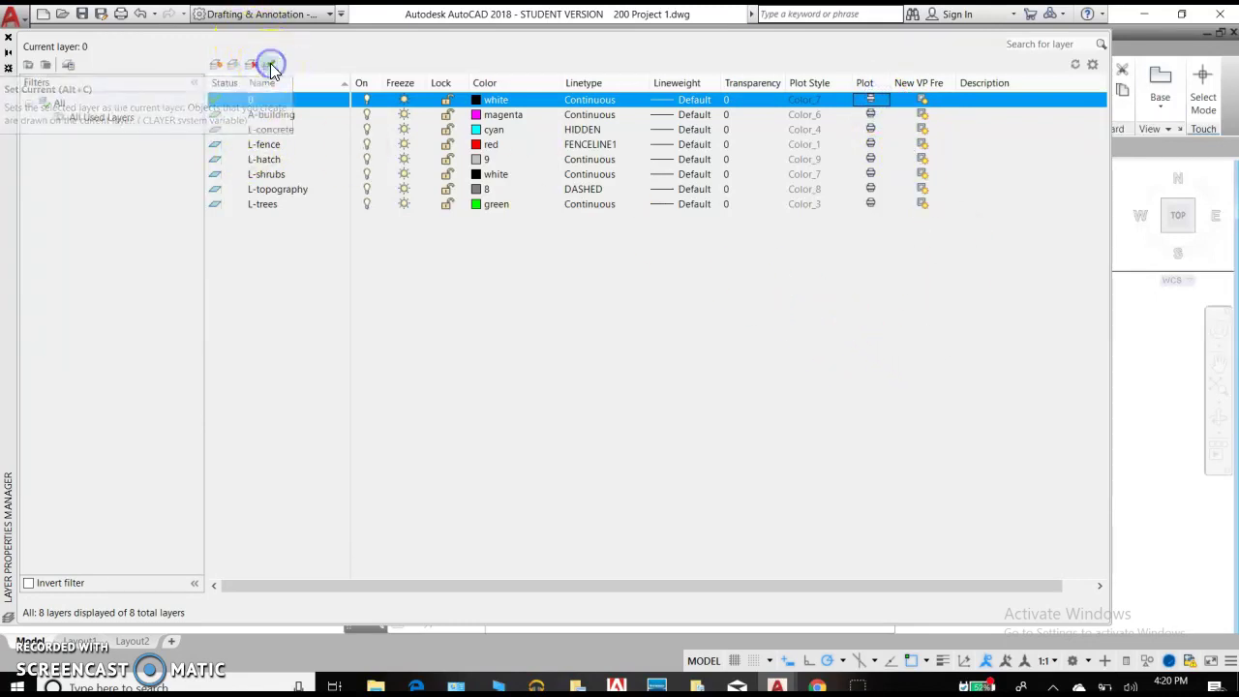
left_click(218, 64)
left_click(612, 233)
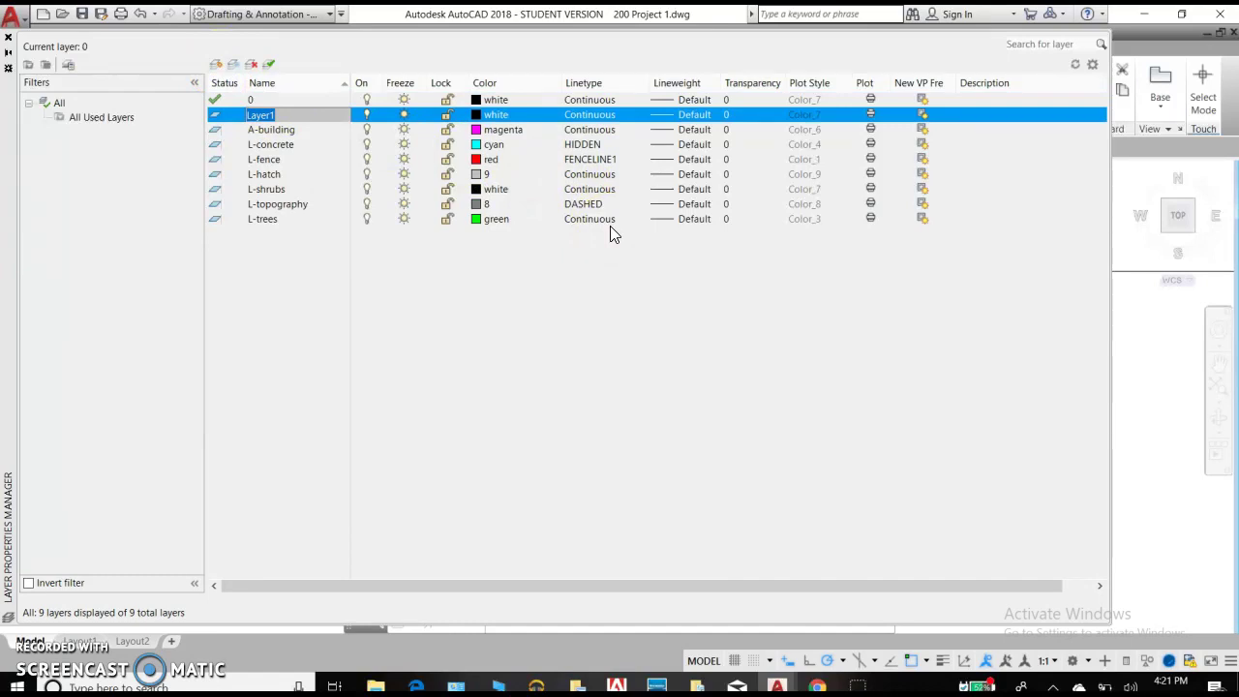
type("L")
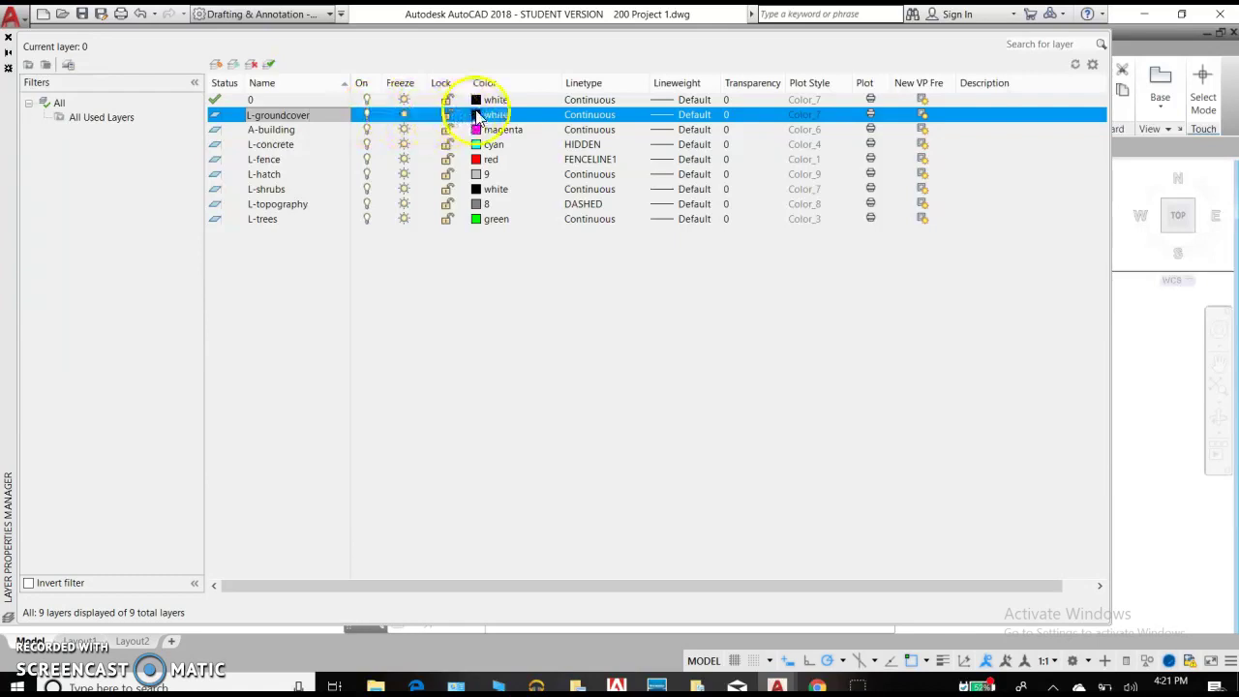
Step: Set L-groundcover's colour to yellow
left_click(489, 116)
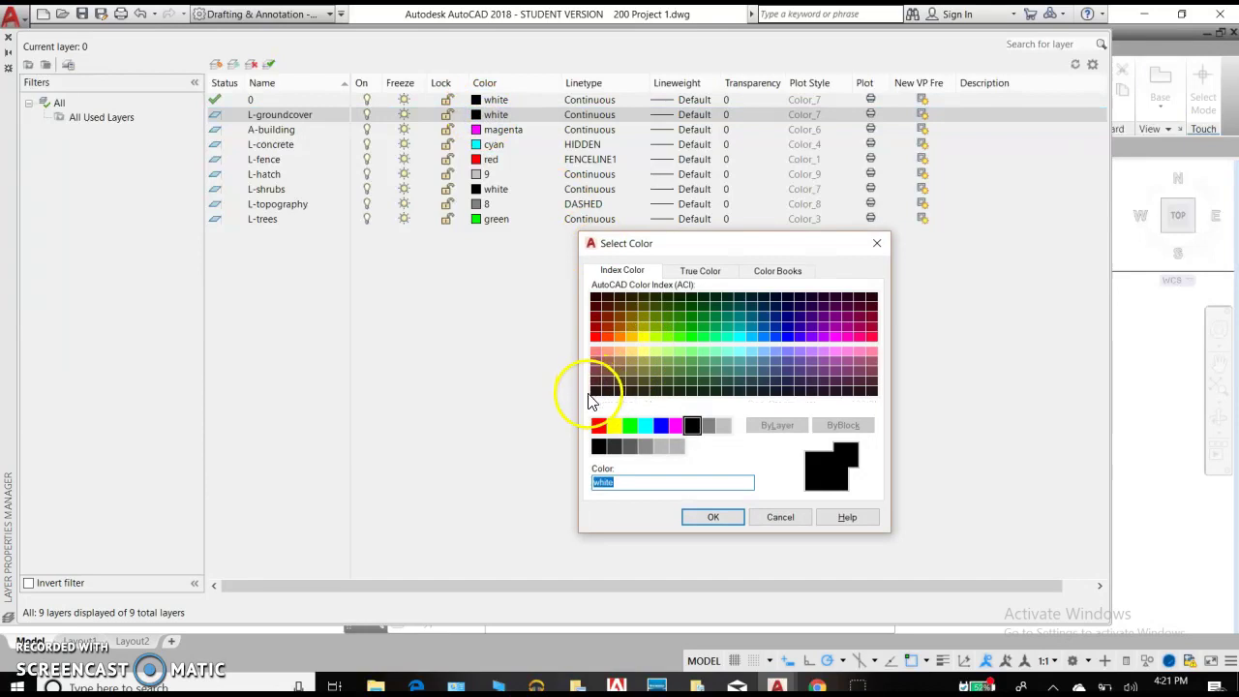
left_click(615, 426)
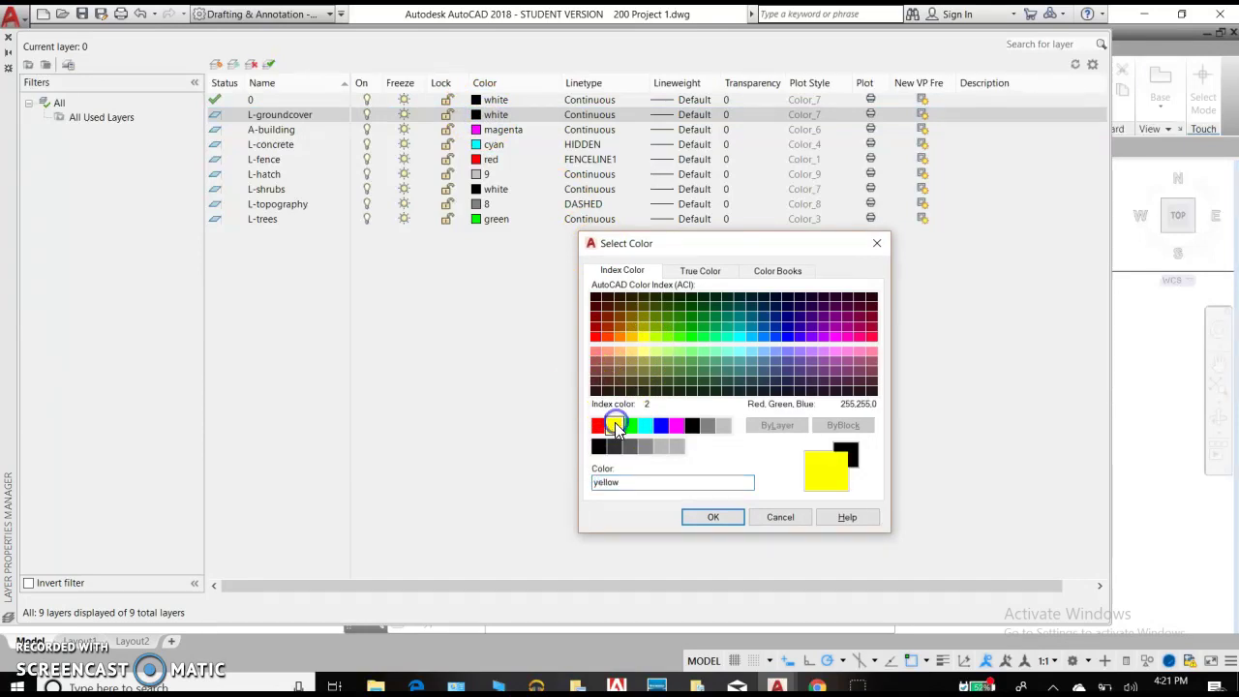
left_click(729, 521)
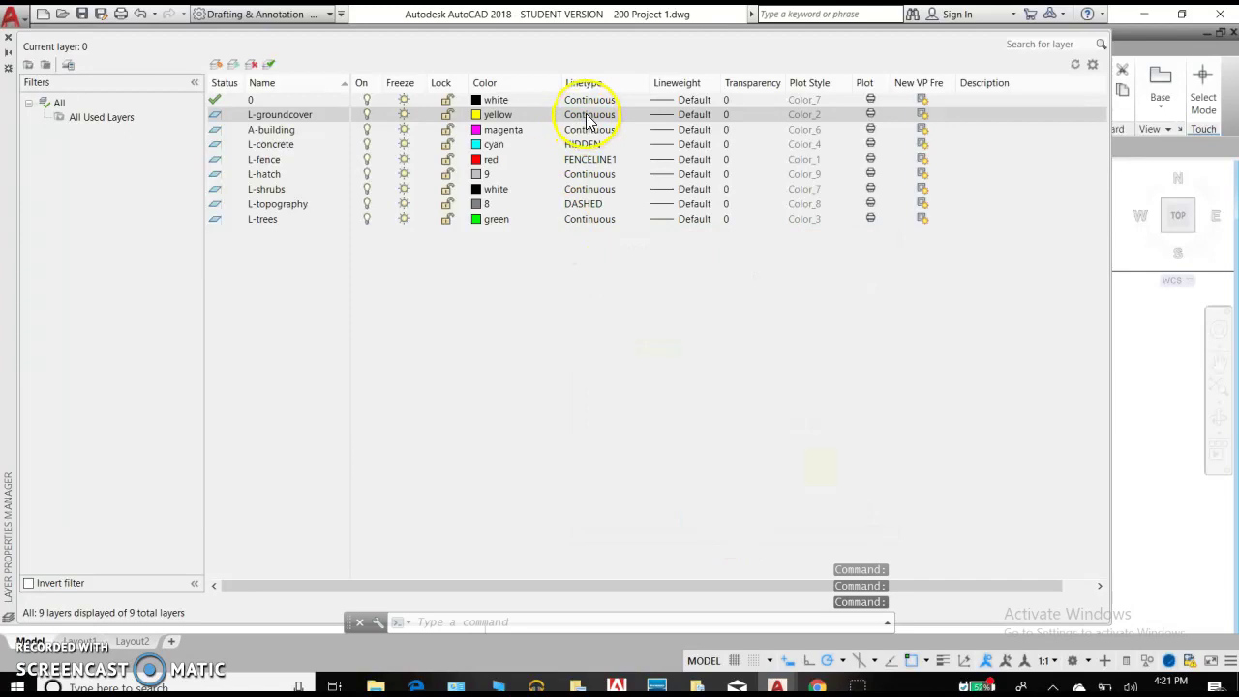
Step: Give L-groundcover a 0.13 mm lineweight, leaving A-building unchanged for now
left_click(690, 120)
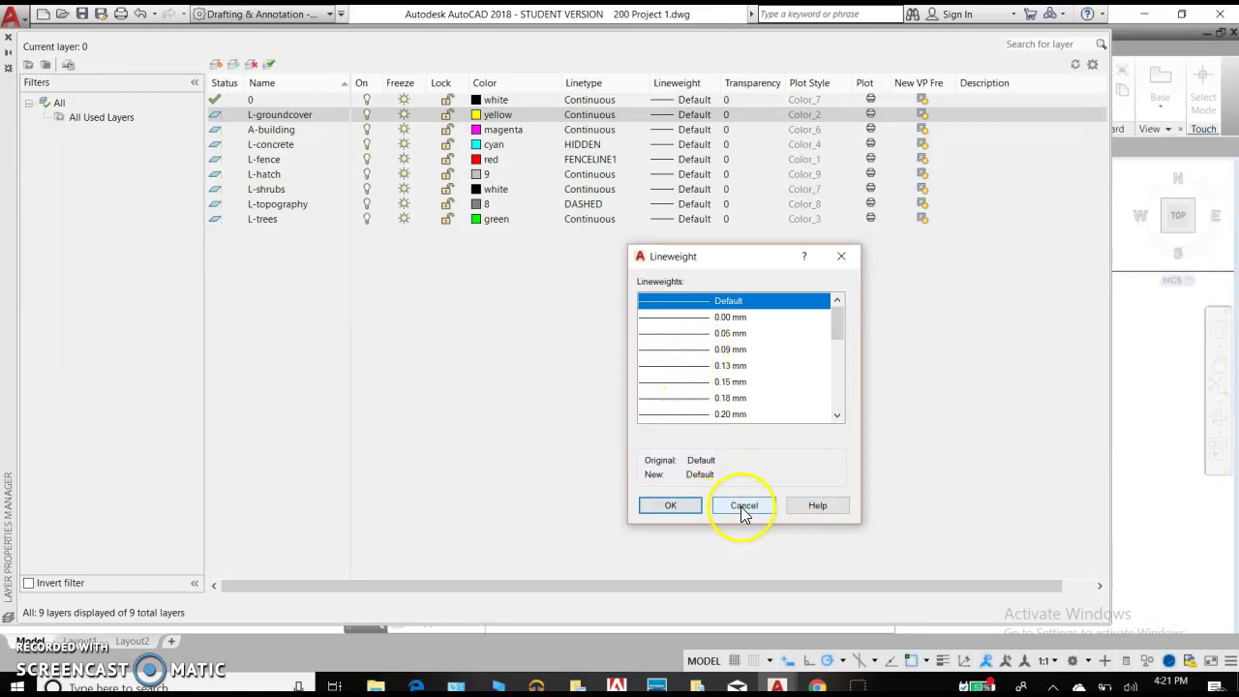
left_click(736, 366)
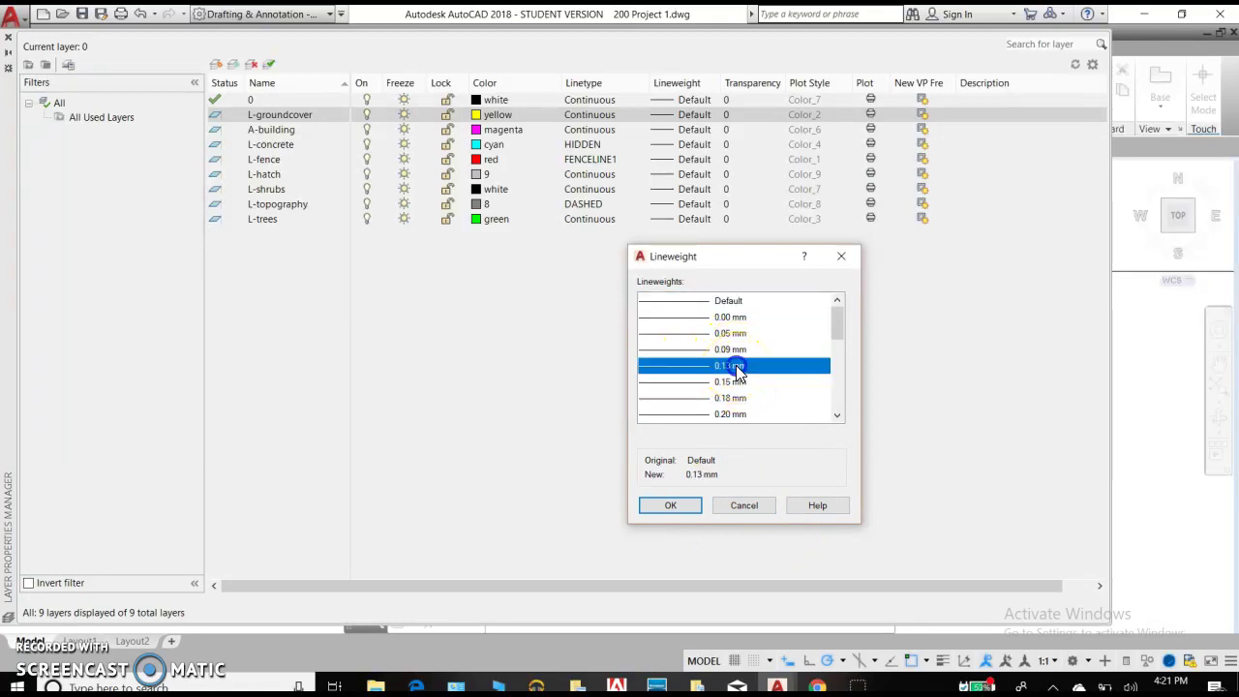
left_click(686, 508)
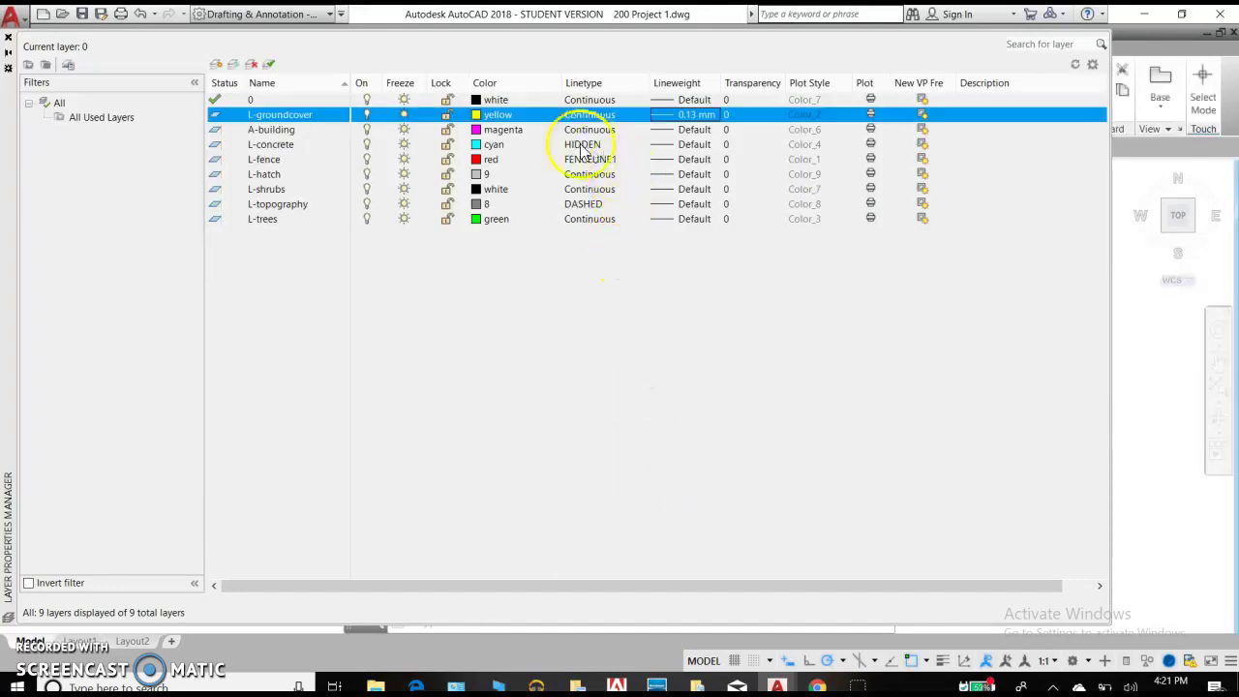
left_click(683, 135)
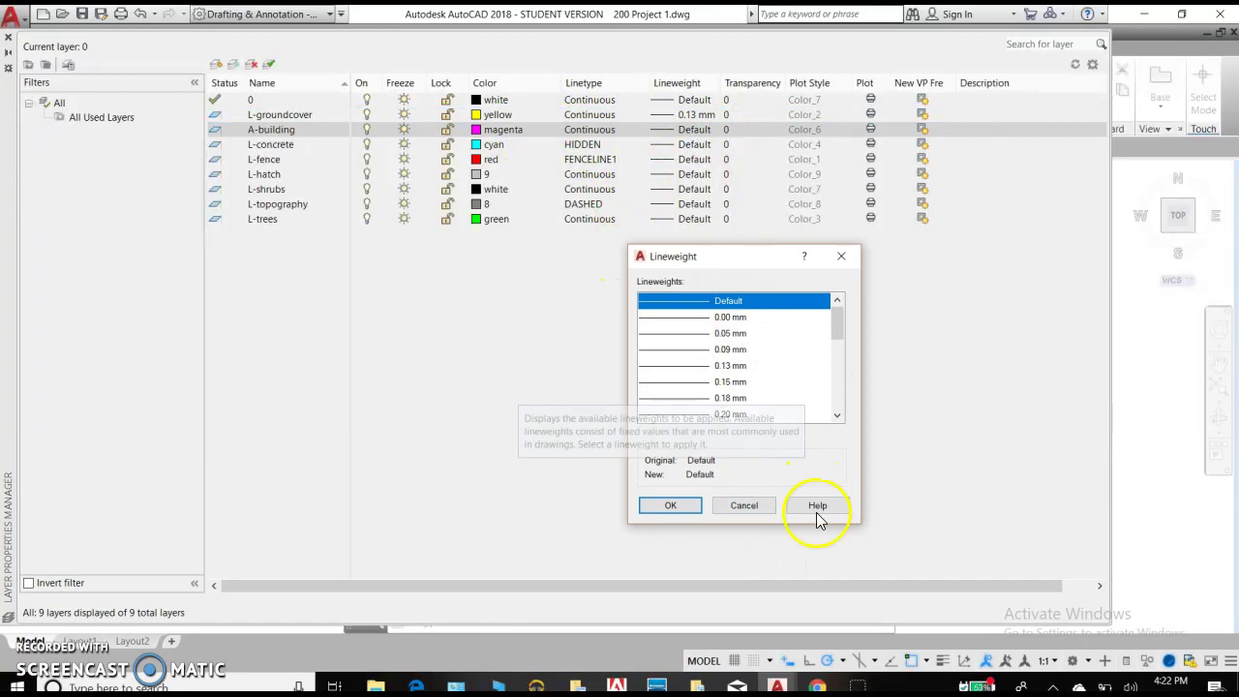
left_click(739, 506)
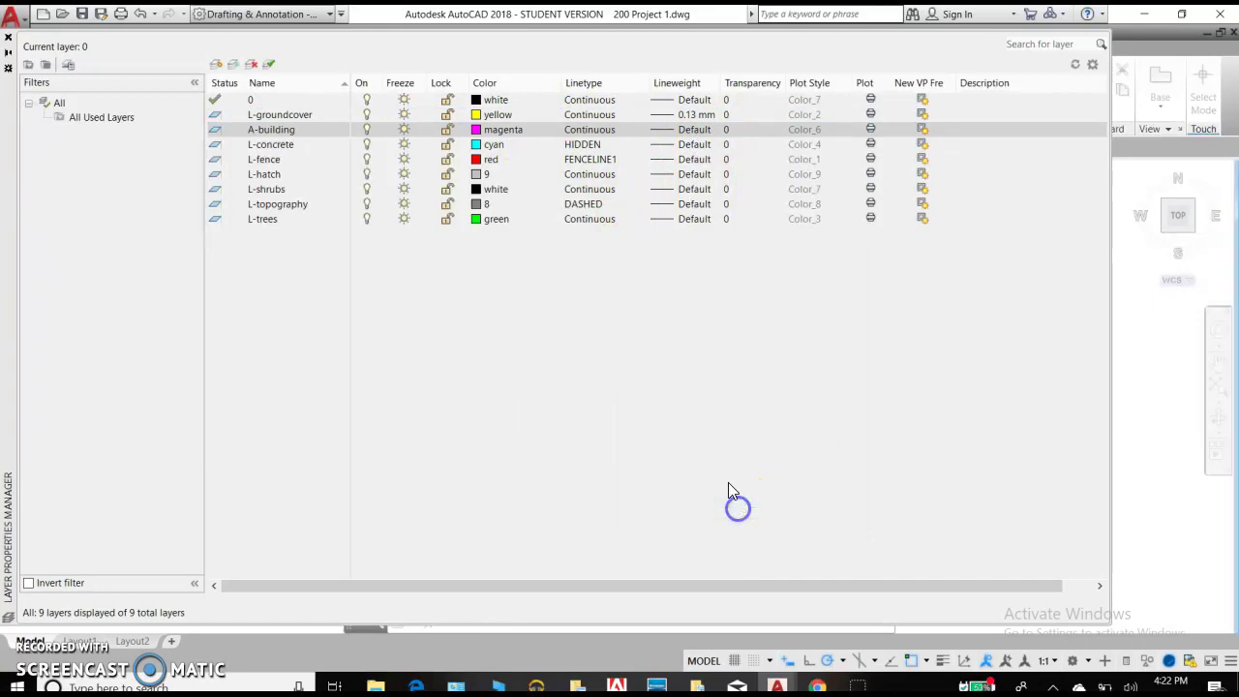
Step: Keep L-fence red and set its lineweight to 0.09 mm
left_click(490, 160)
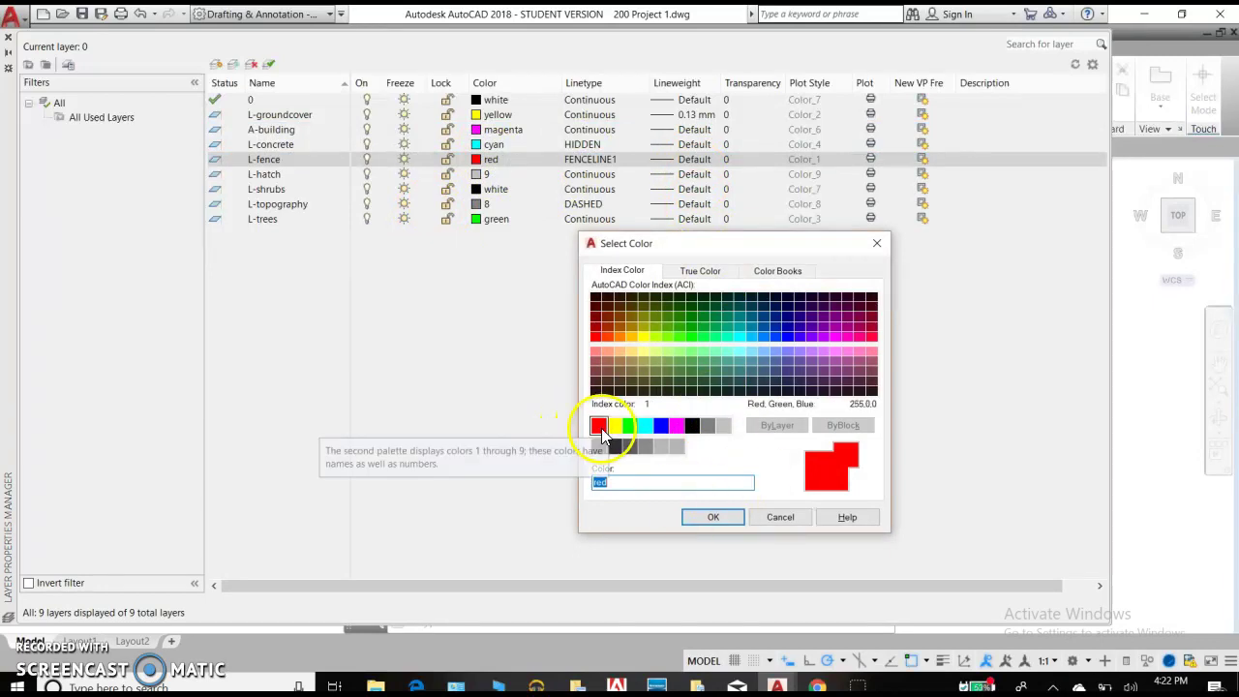
left_click(712, 517)
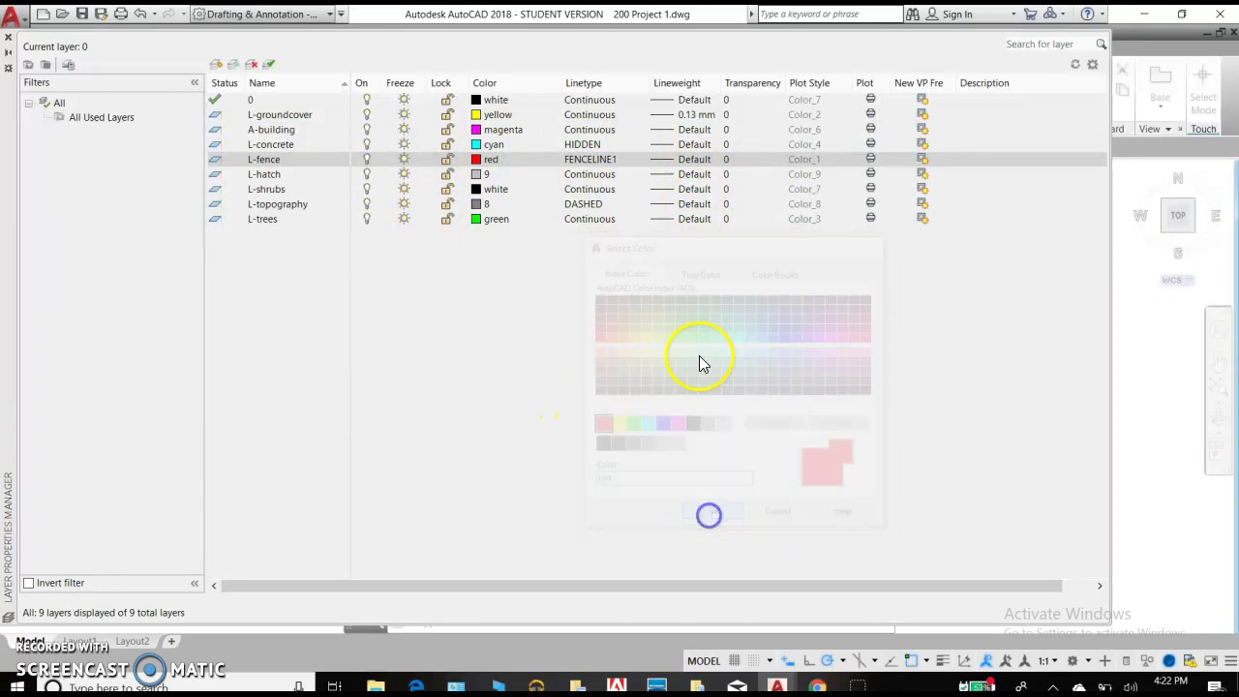
left_click(695, 161)
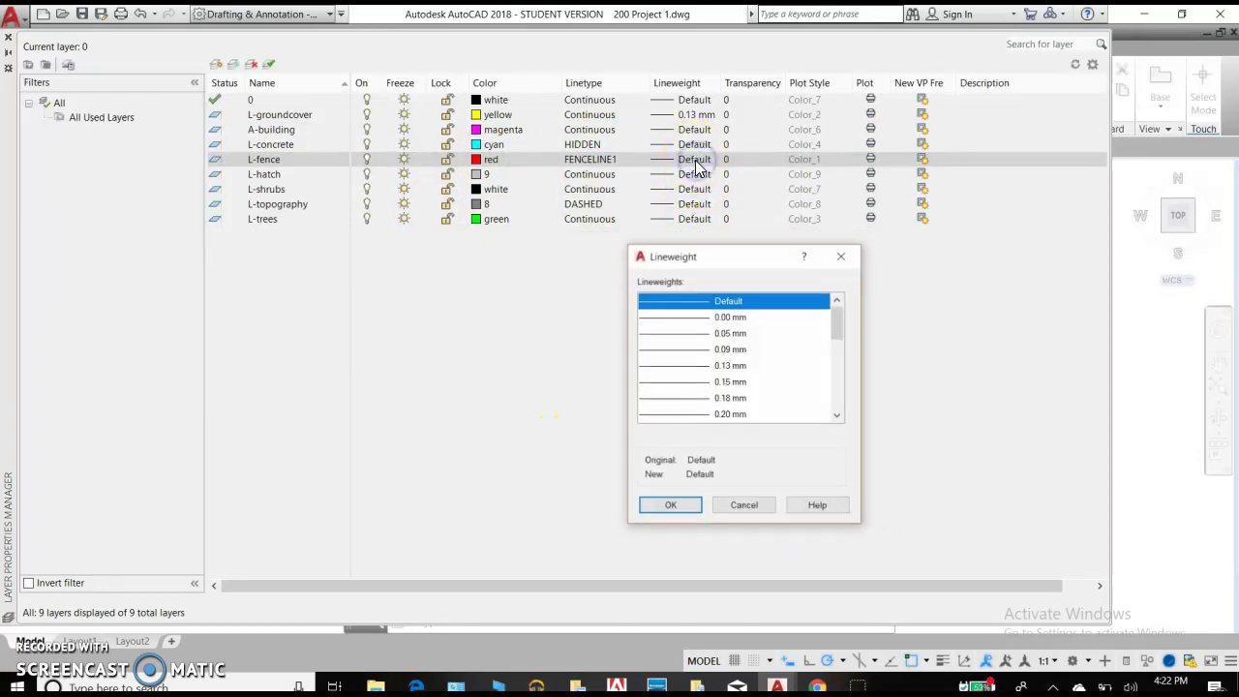
left_click(717, 350)
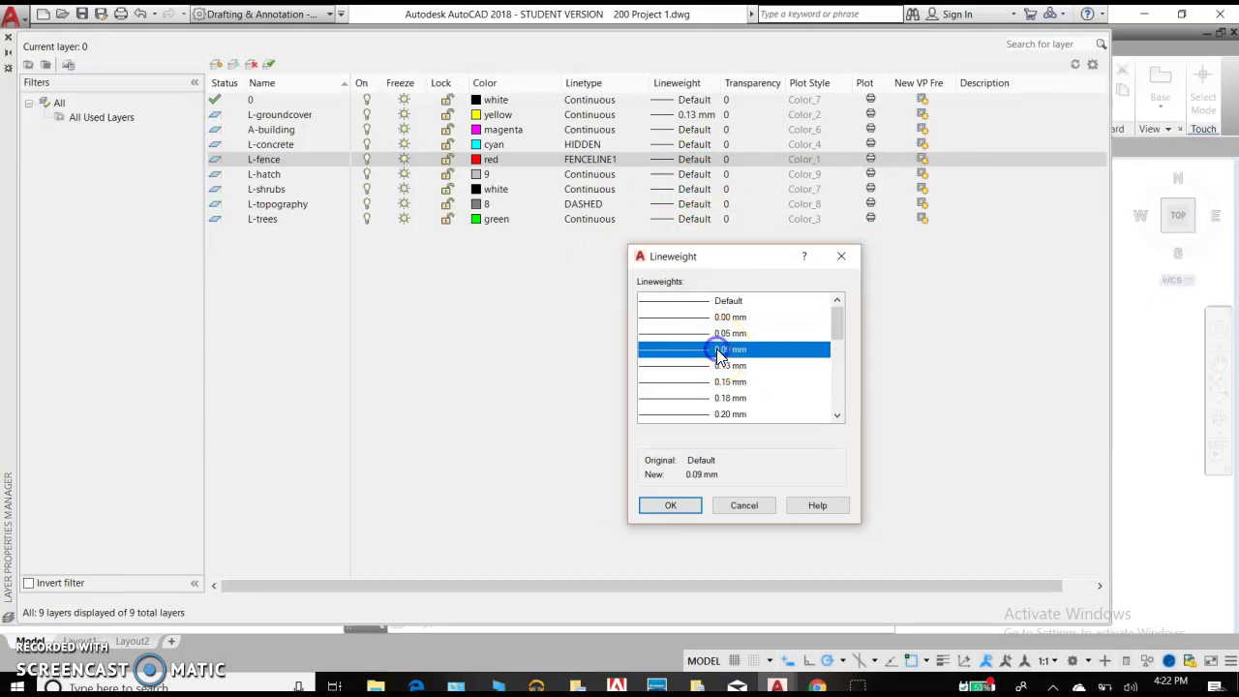
left_click(682, 511)
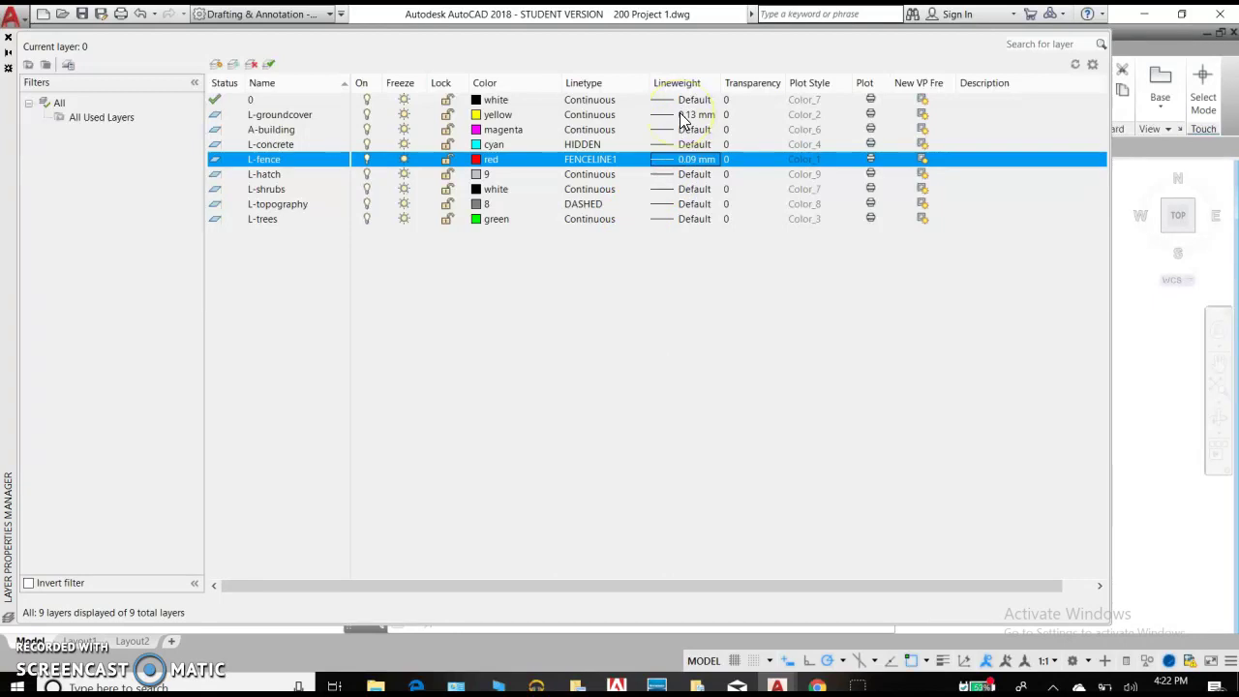
Step: Set L-trees to 0.18 mm and L-concrete to 0.20 mm lineweight
left_click(693, 221)
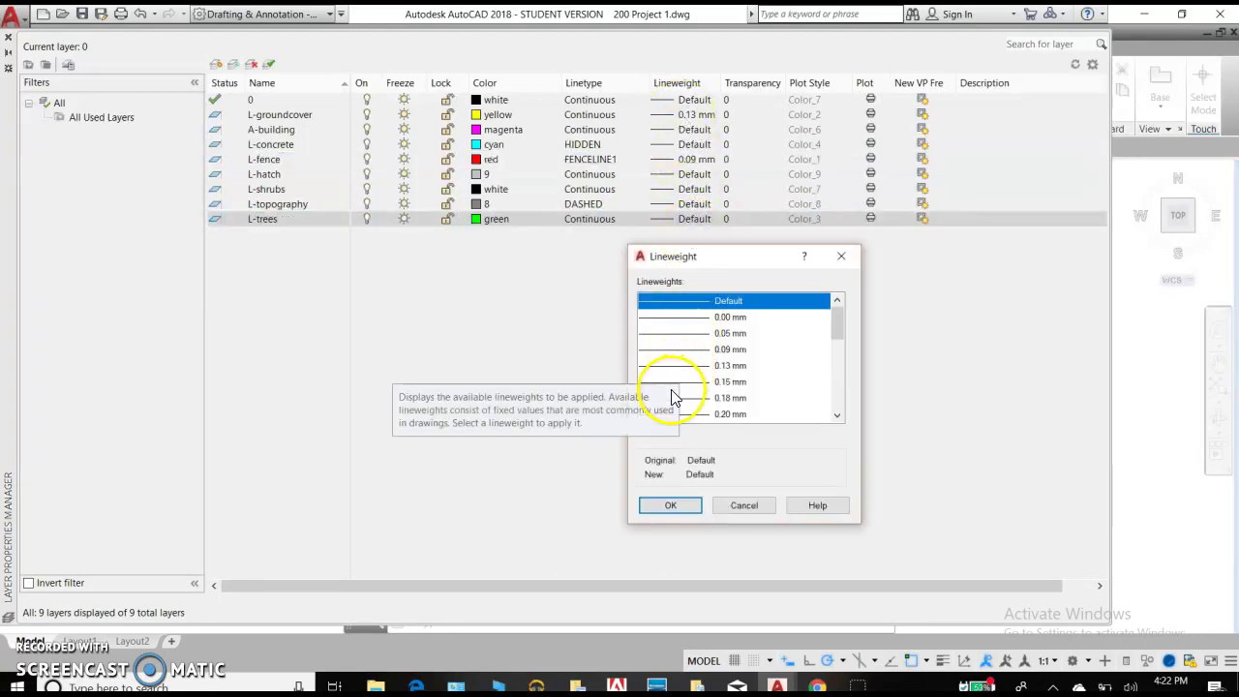
left_click(731, 398)
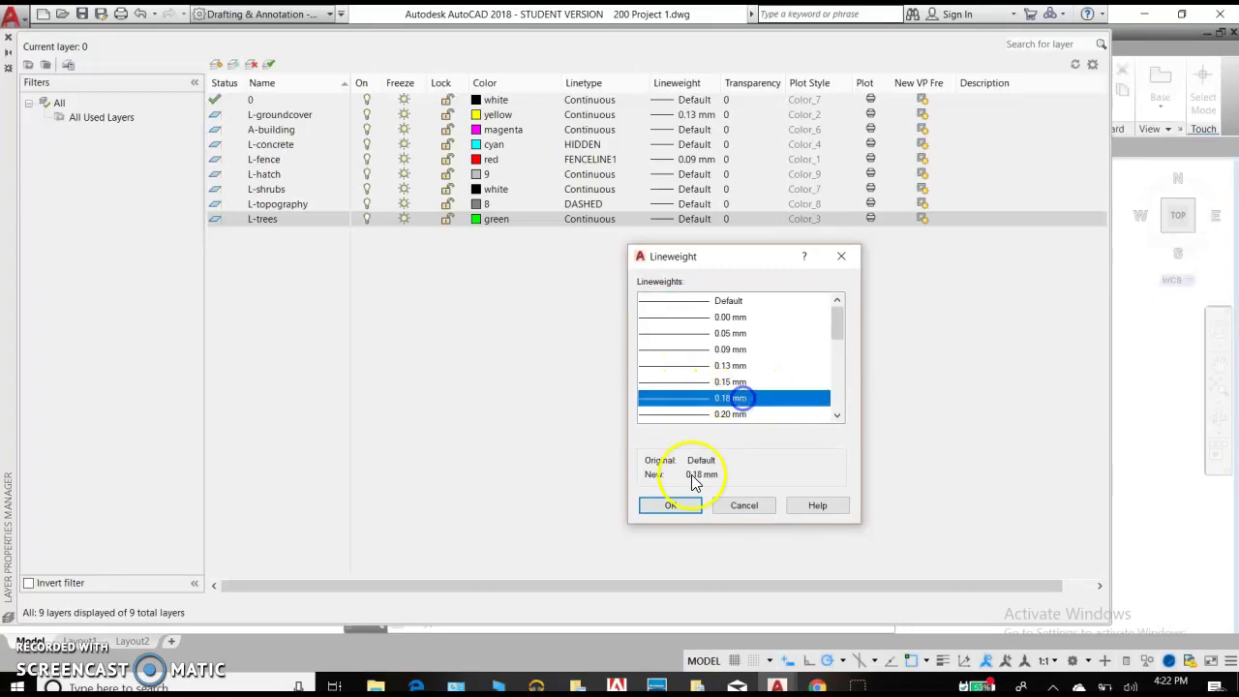
left_click(677, 504)
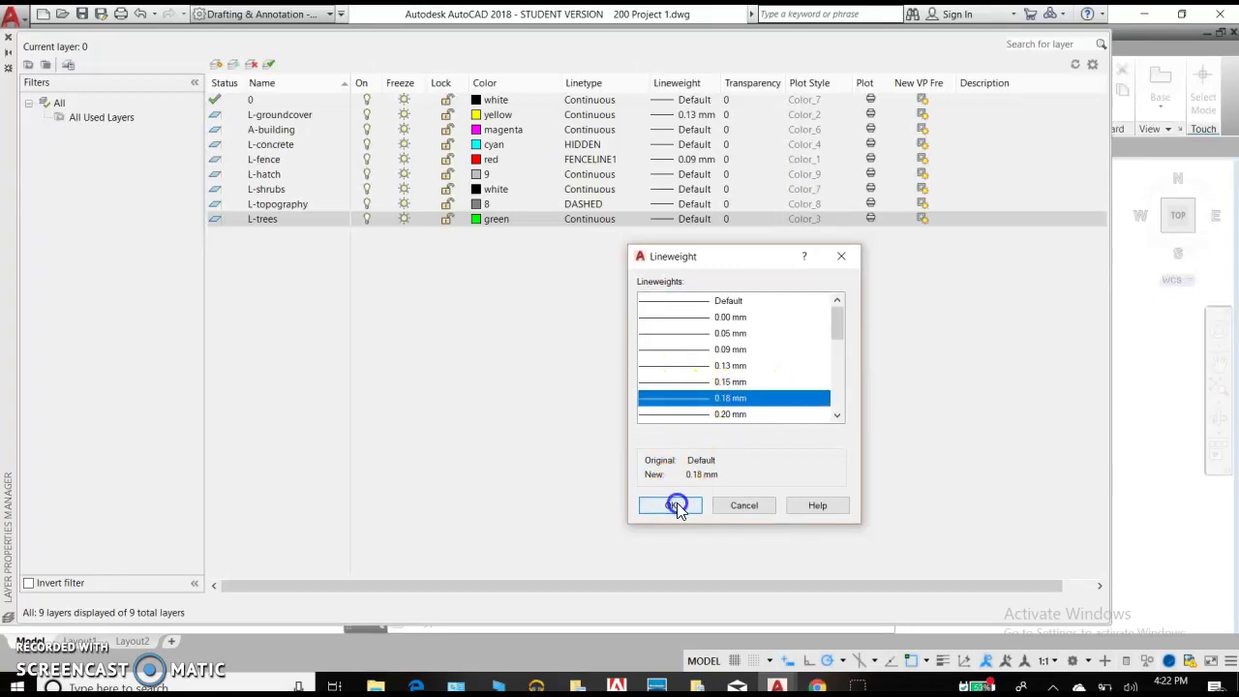
left_click(693, 145)
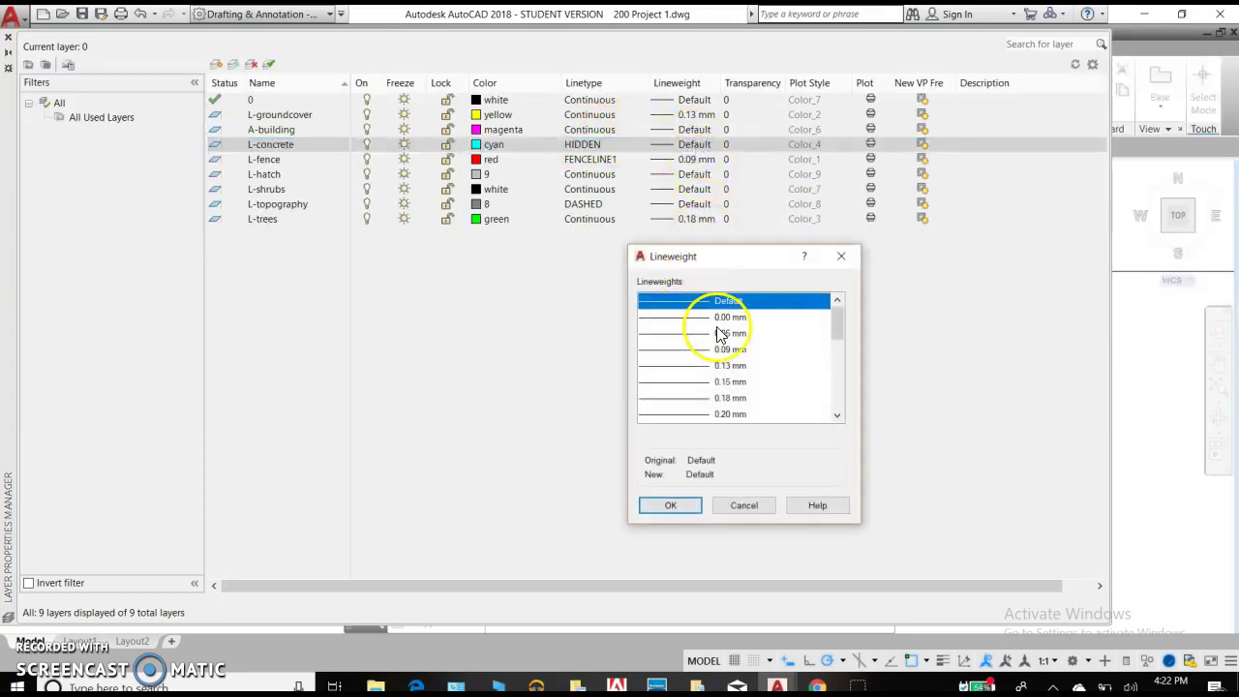
left_click(733, 414)
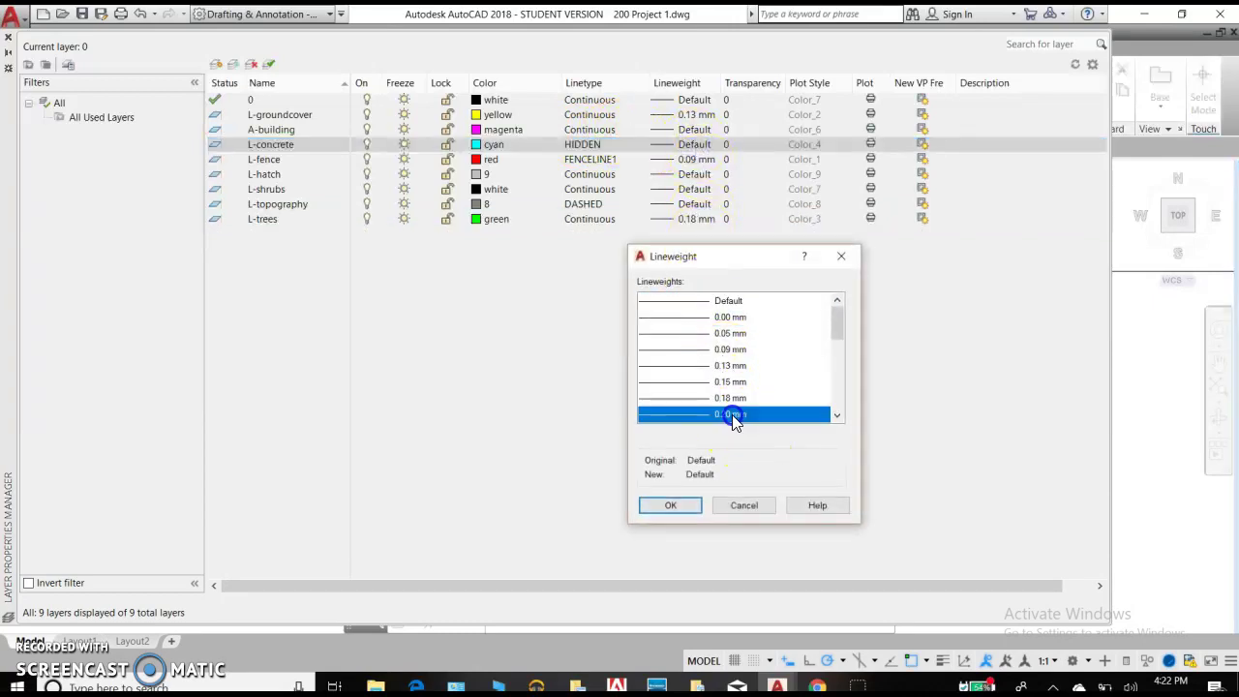
left_click(667, 504)
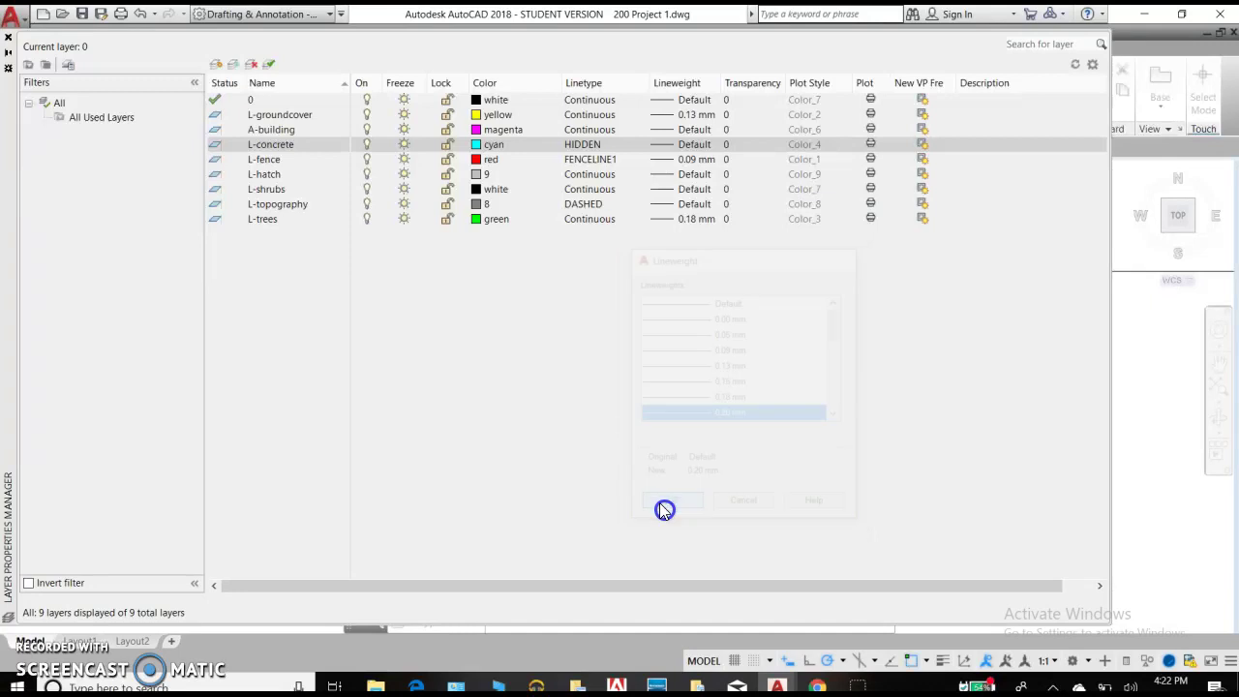
Step: Set A-building to 0.30 mm and L-hatch to 0.13 mm lineweight
left_click(704, 130)
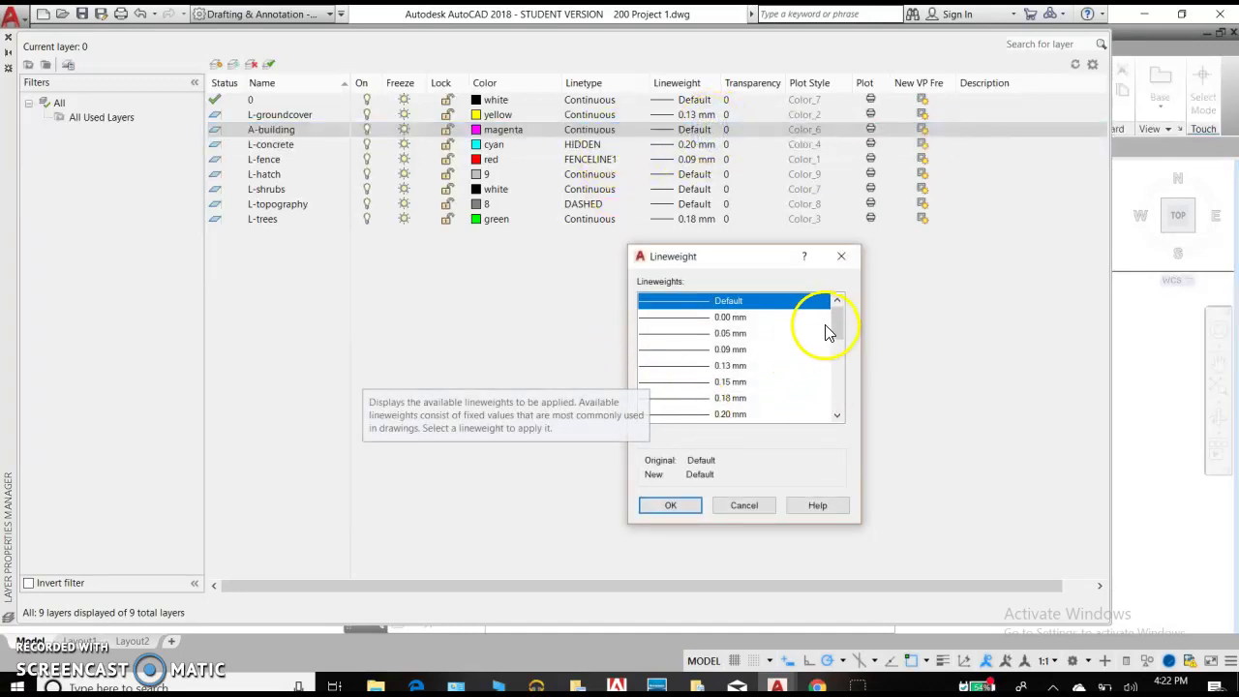
left_click_drag(835, 327, 843, 347)
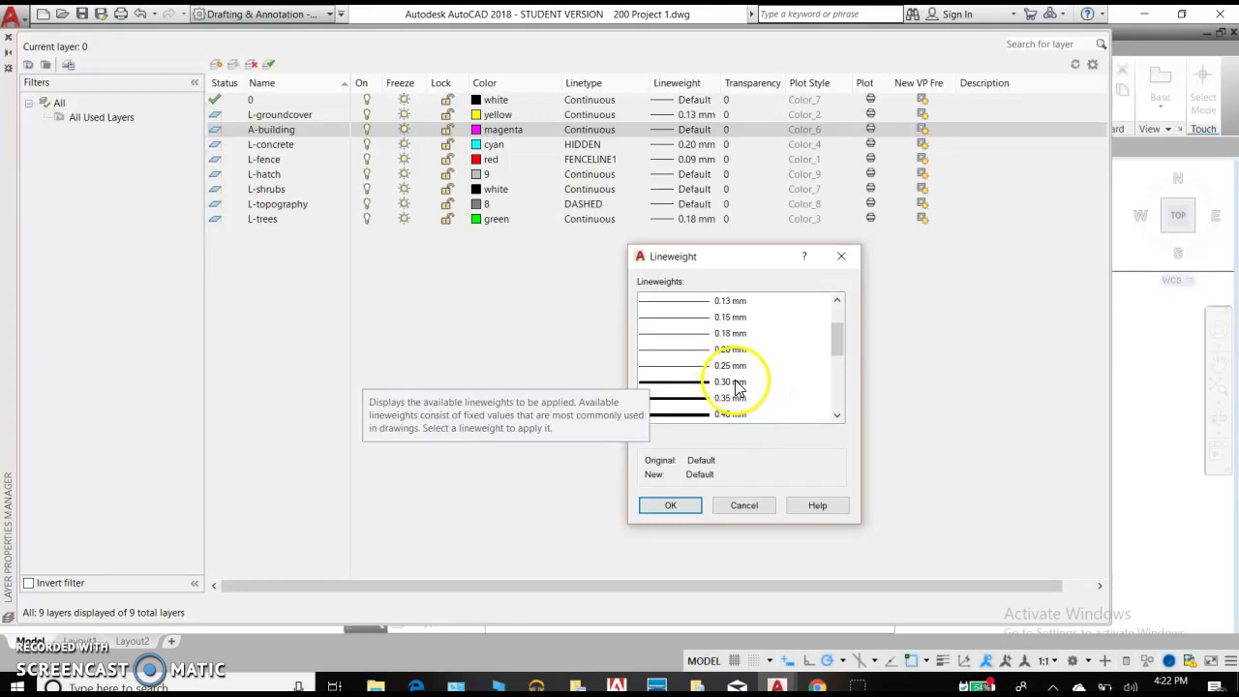
left_click(733, 383)
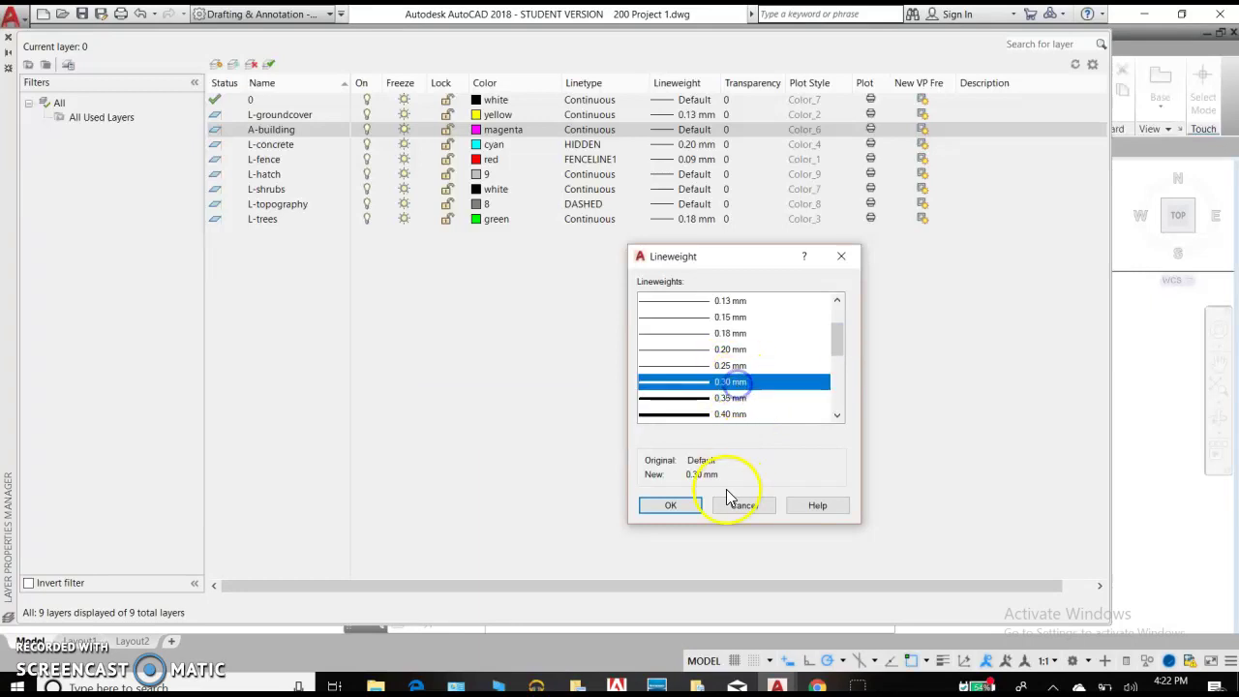
left_click(675, 506)
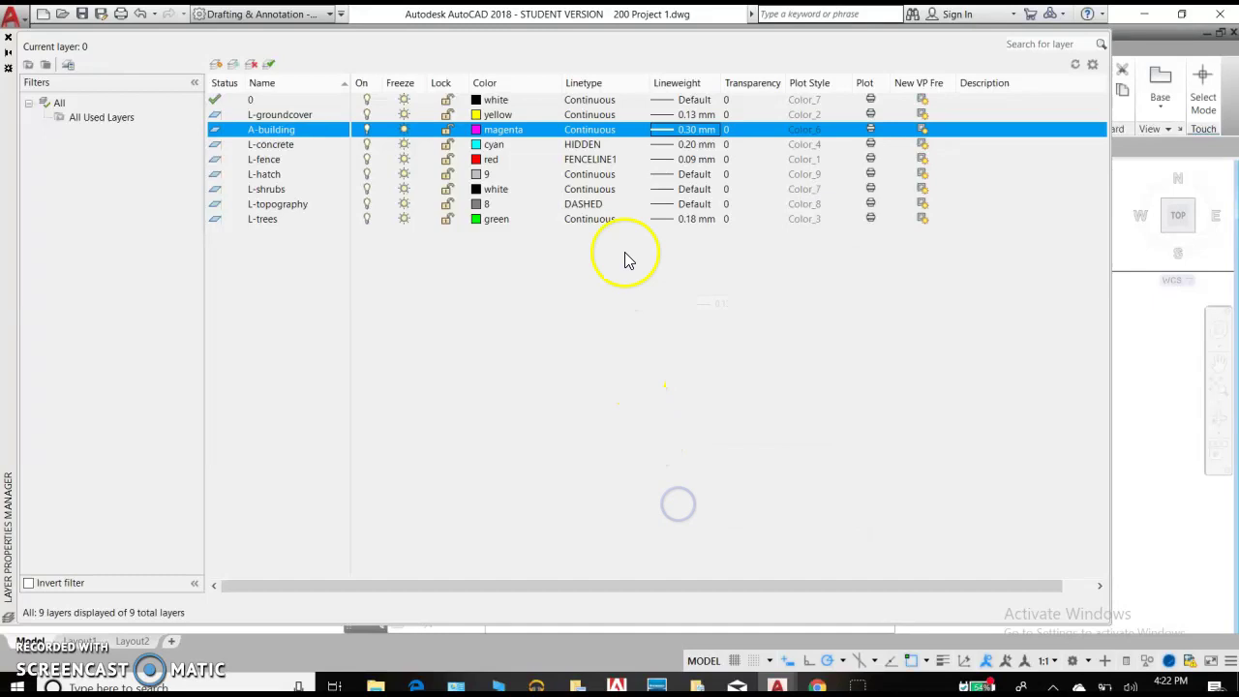
left_click(692, 176)
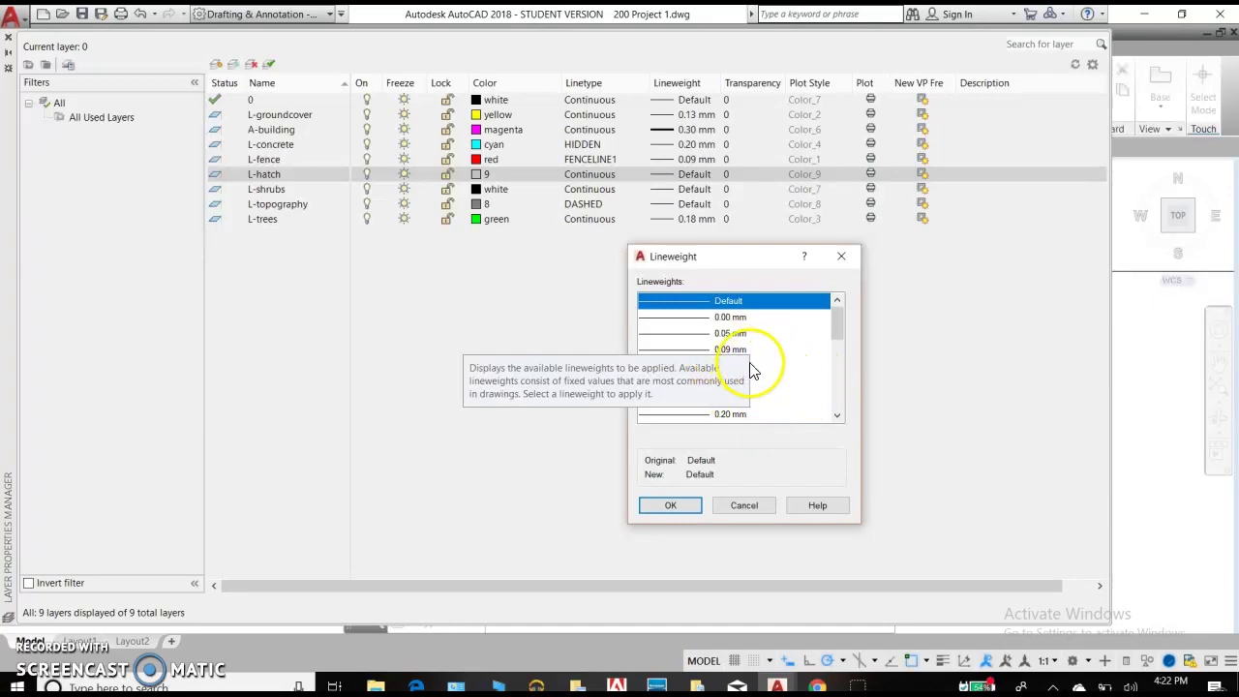
left_click(770, 365)
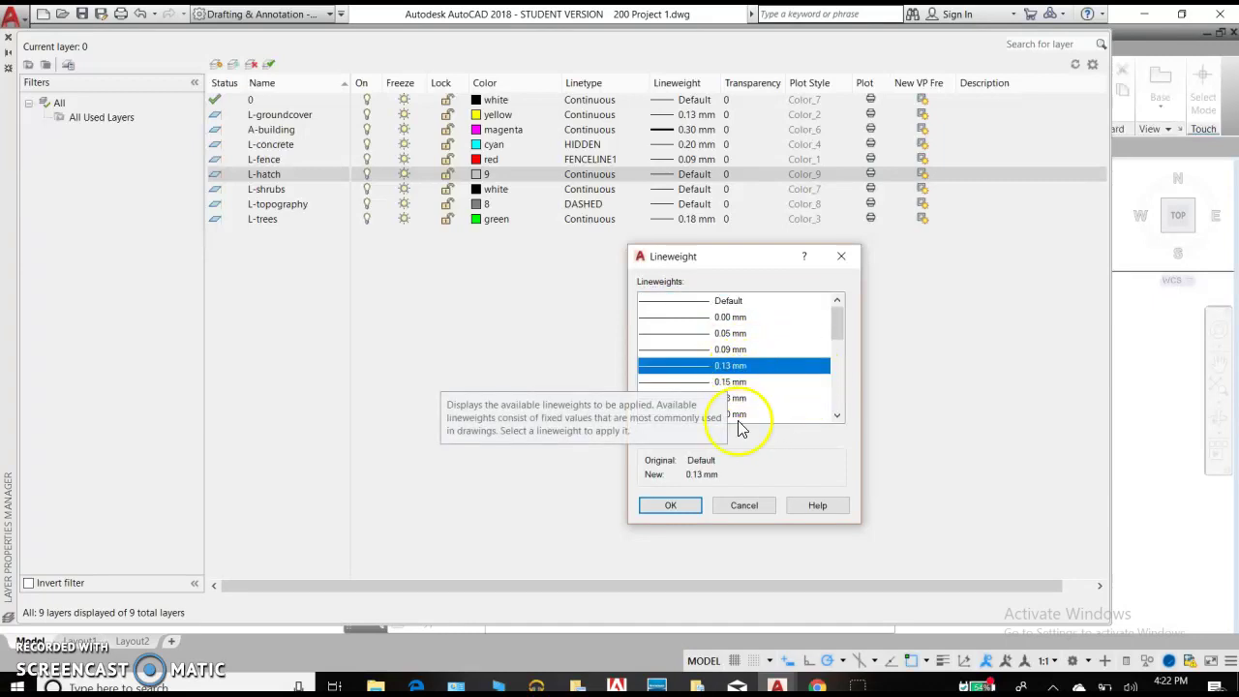
left_click(695, 501)
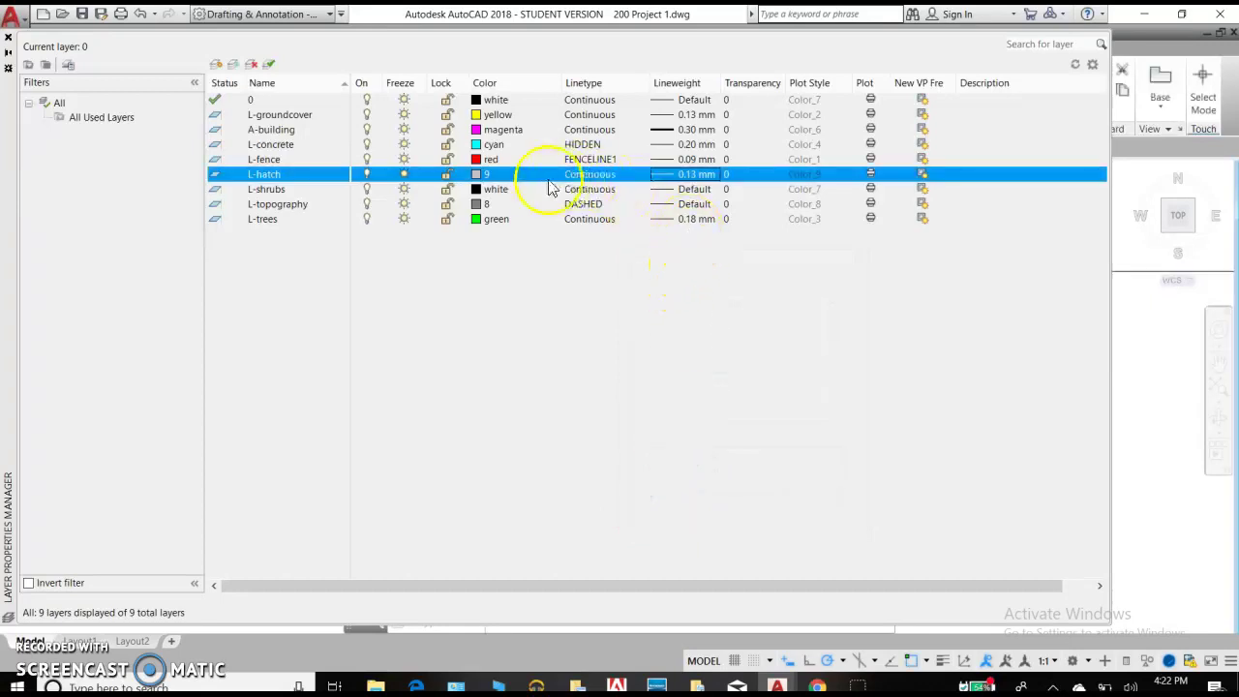
Step: Set L-topography's lineweight to 0.30 mm
left_click(690, 206)
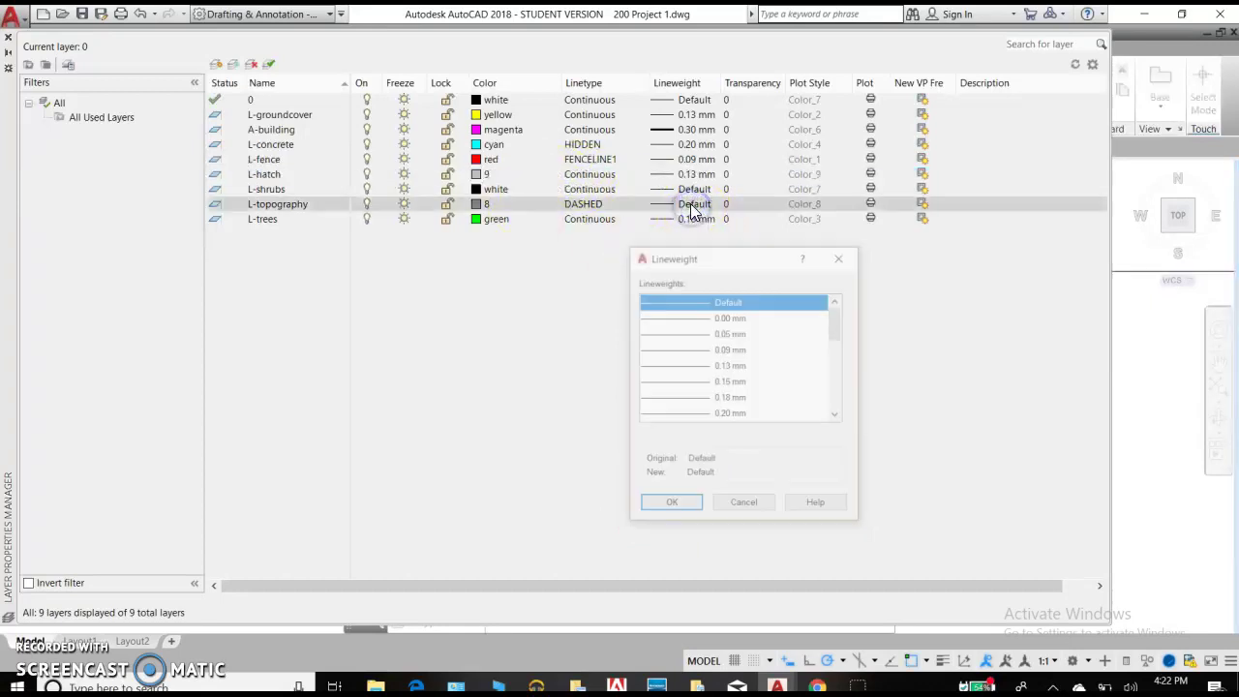
scroll(740, 404, "down", 1)
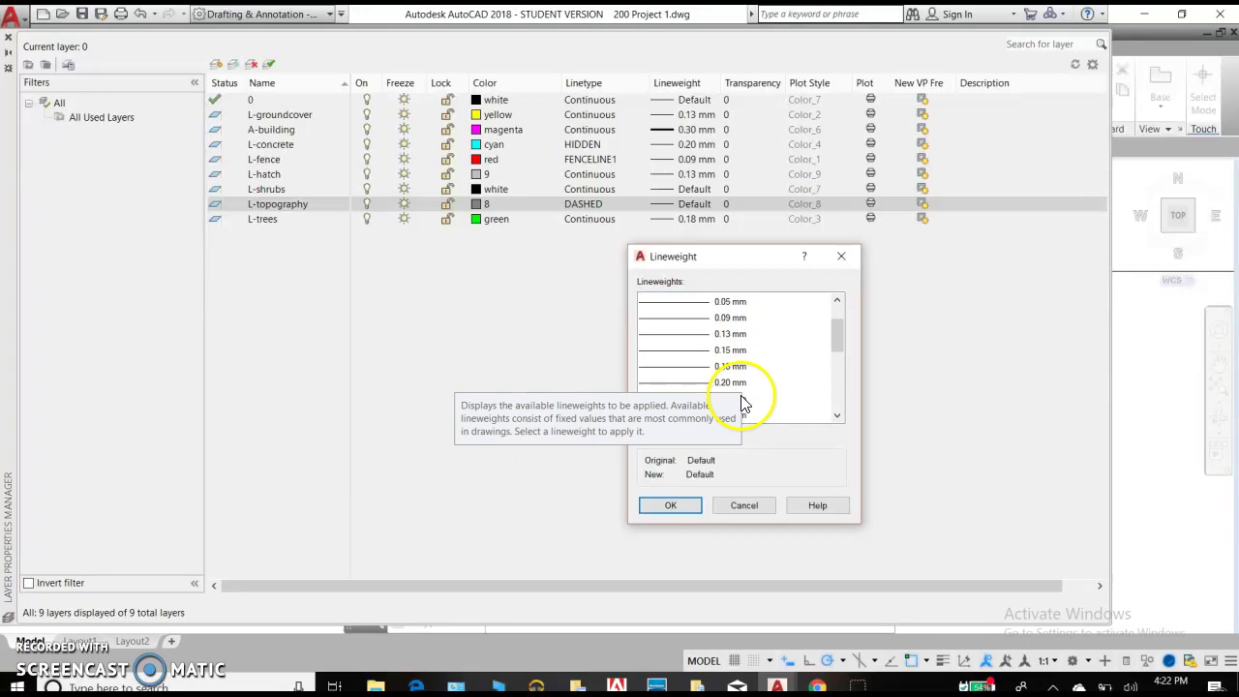
left_click(793, 414)
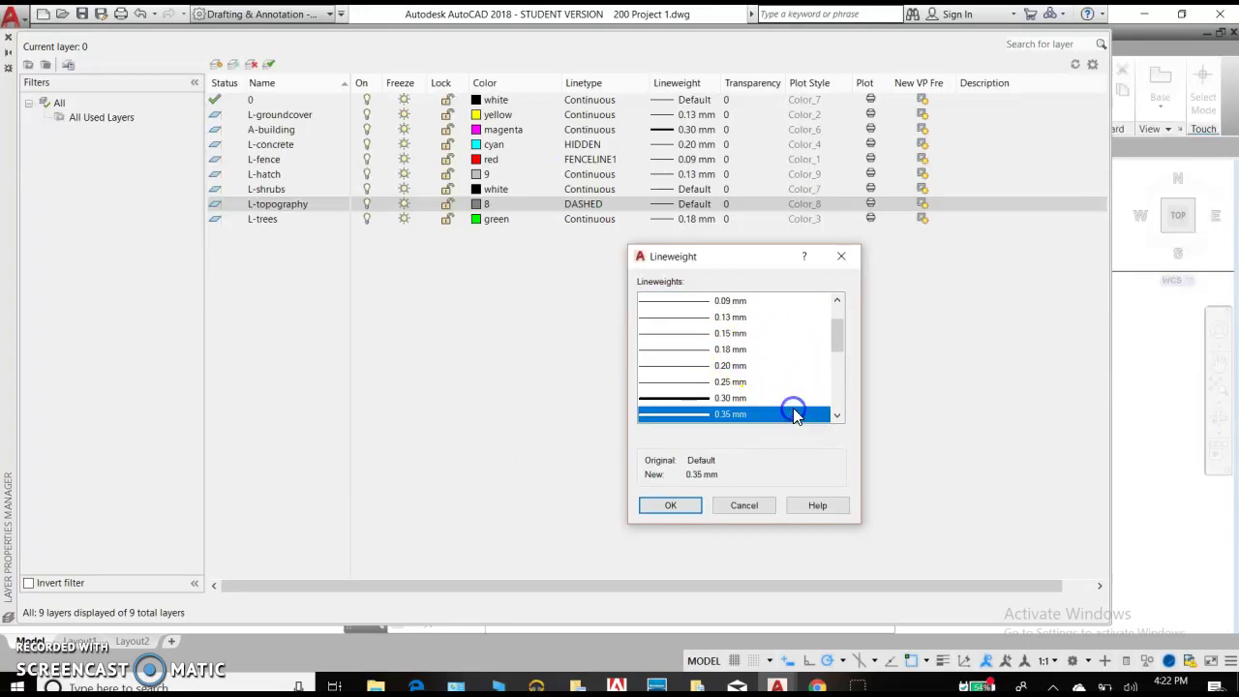
left_click(736, 398)
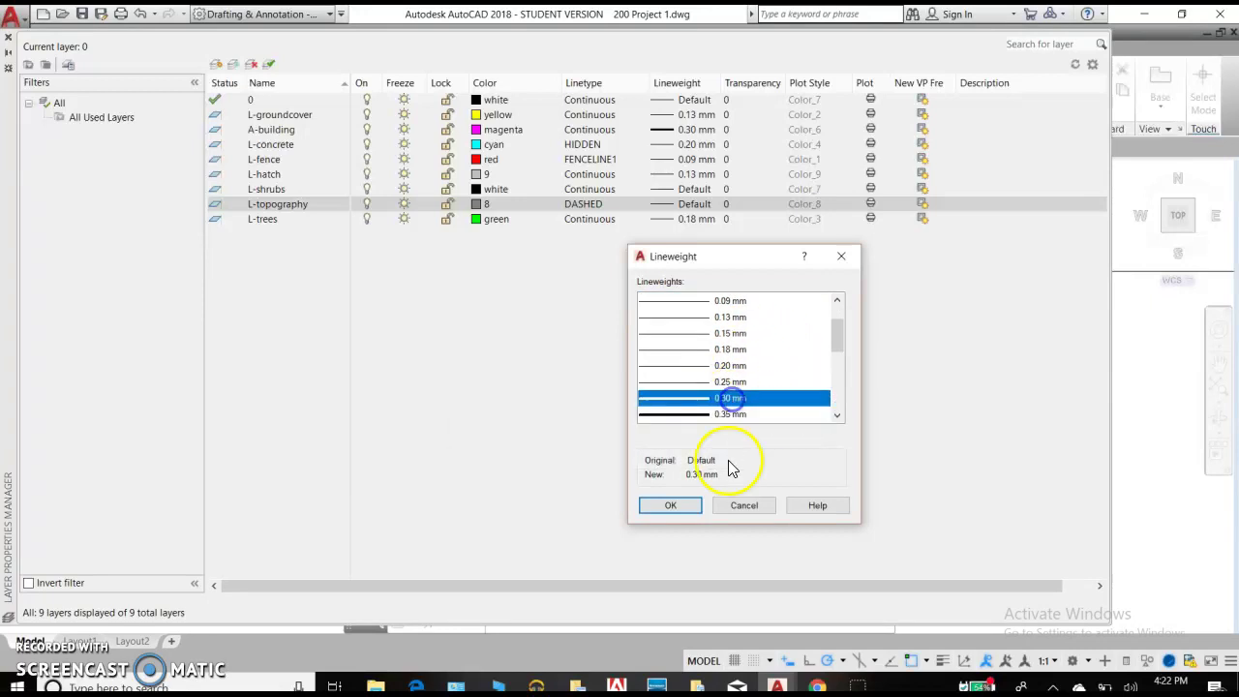
left_click(691, 506)
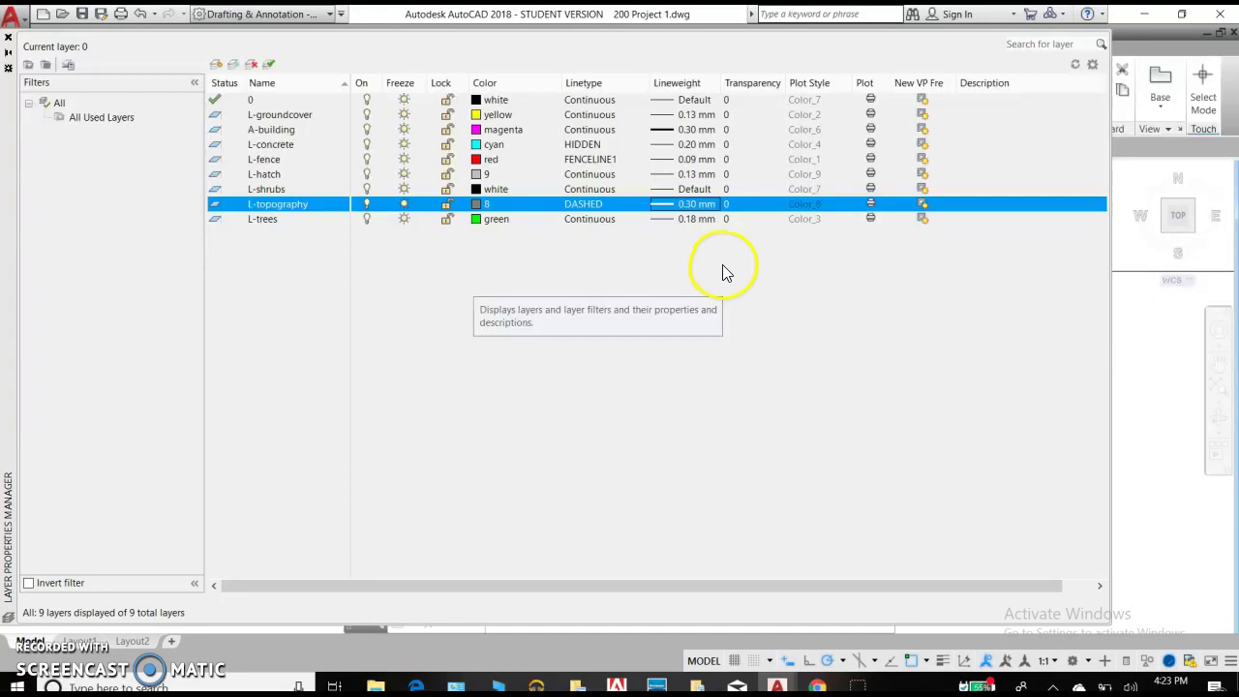
left_click(28, 33)
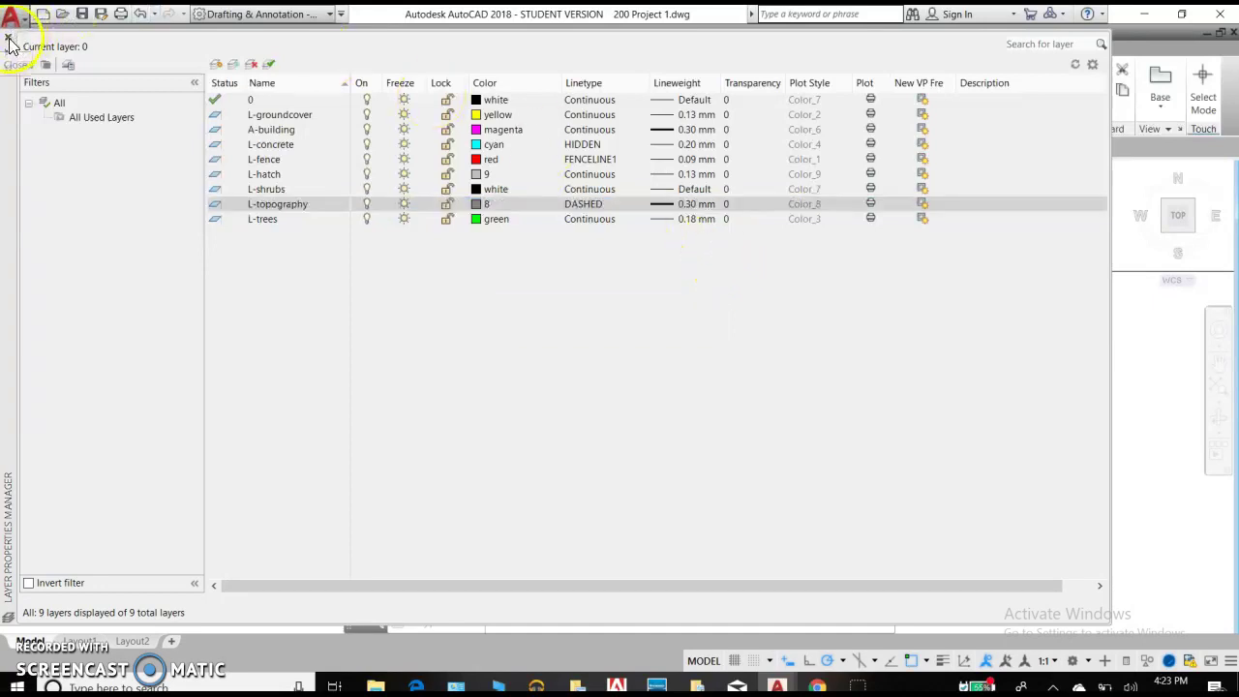
Step: Close the layer manager, turn on lineweight display, and inspect the road curve, building and tree
left_click(9, 40)
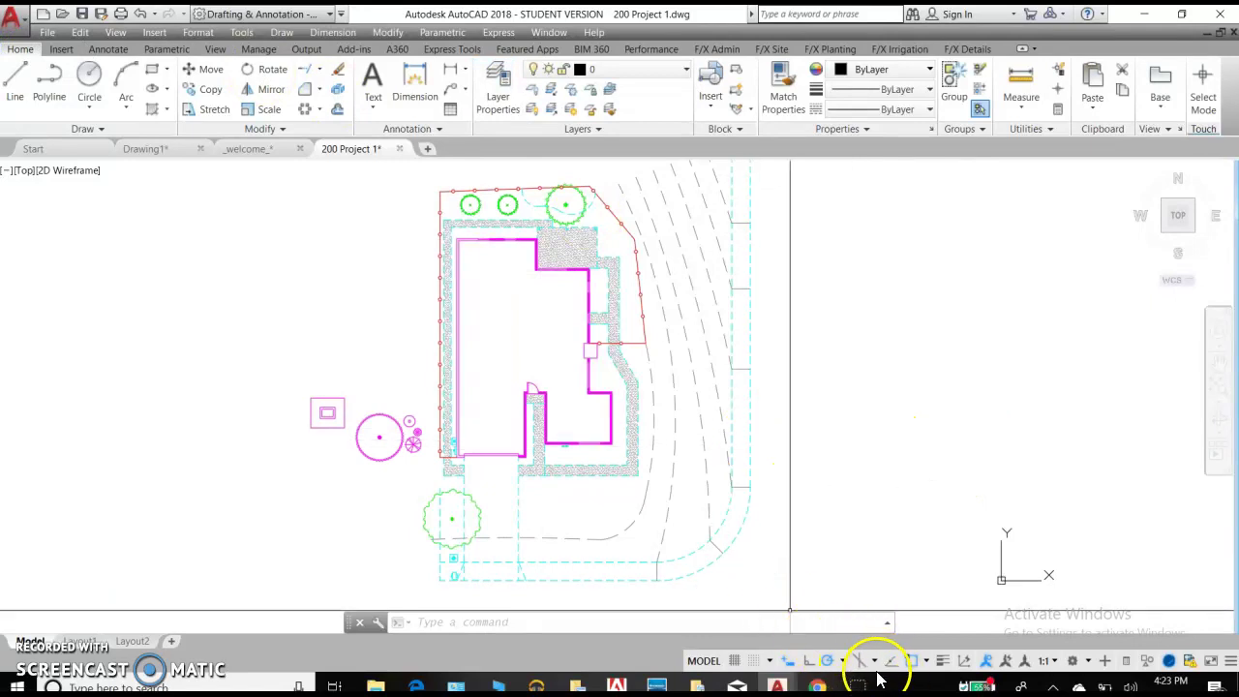
left_click(942, 662)
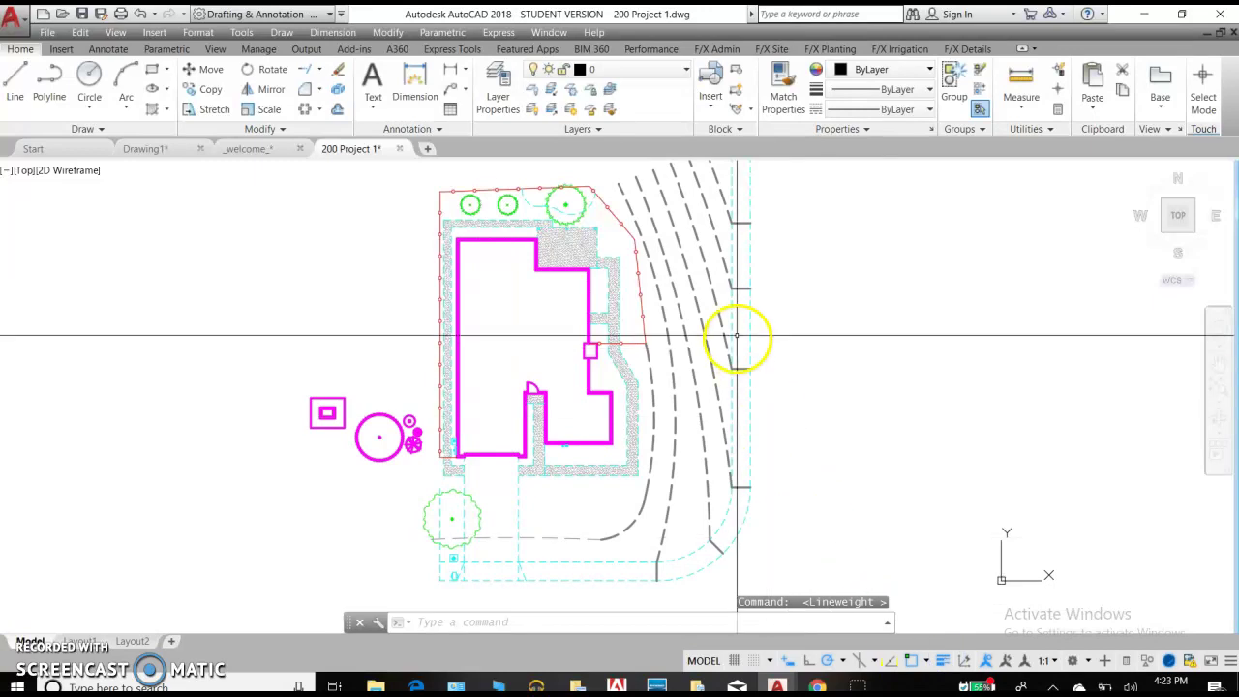
mouse_move(649, 484)
middle_mouse_down()
mouse_move(630, 484)
mouse_move(642, 437)
middle_mouse_up()
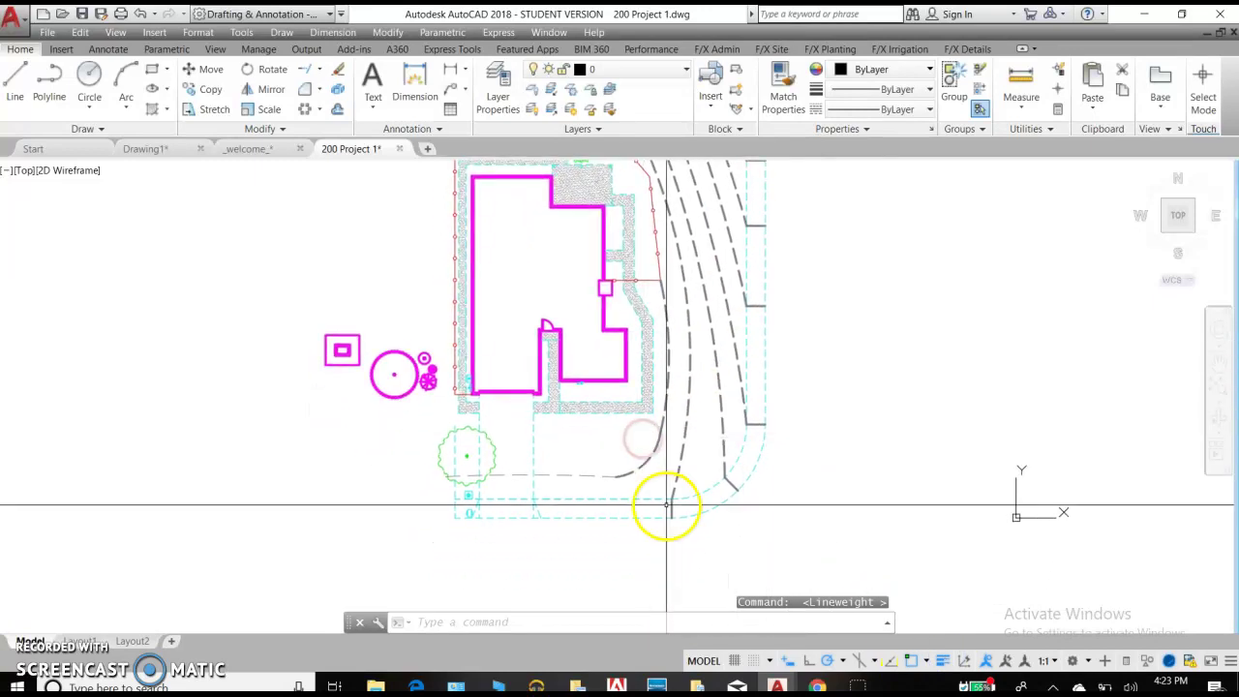
scroll(663, 493, "up", 4)
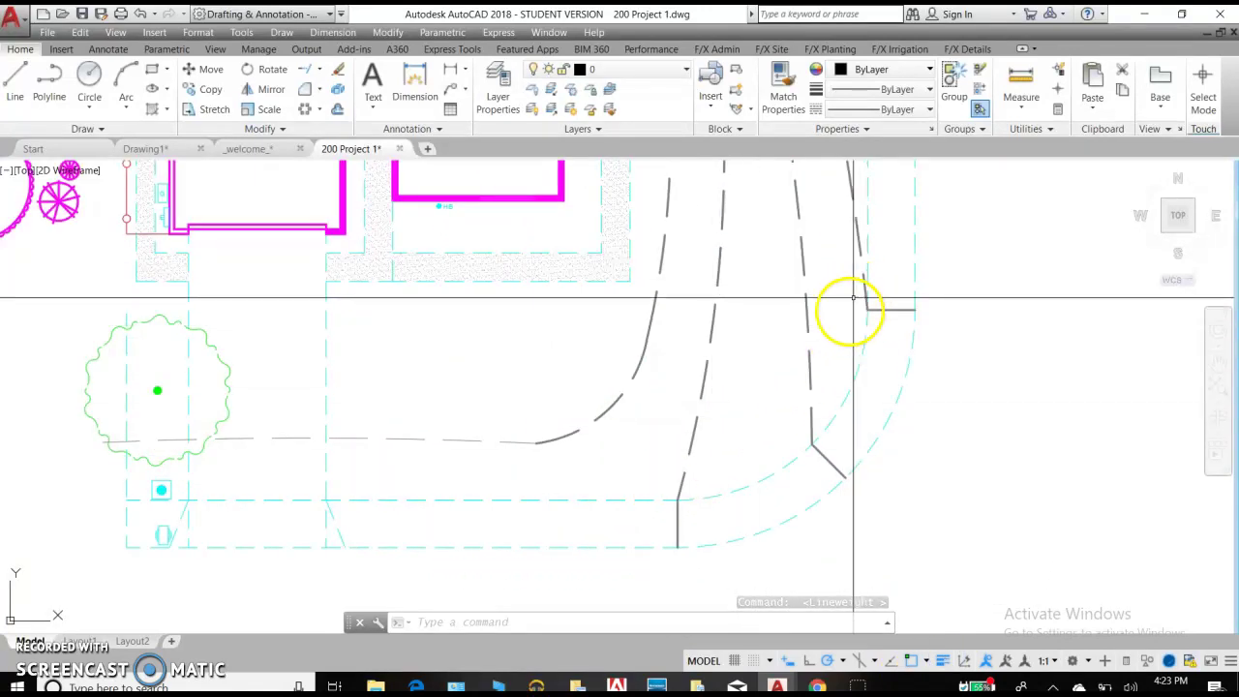
scroll(835, 349, "down", 2)
middle_click_drag(811, 290, 823, 387)
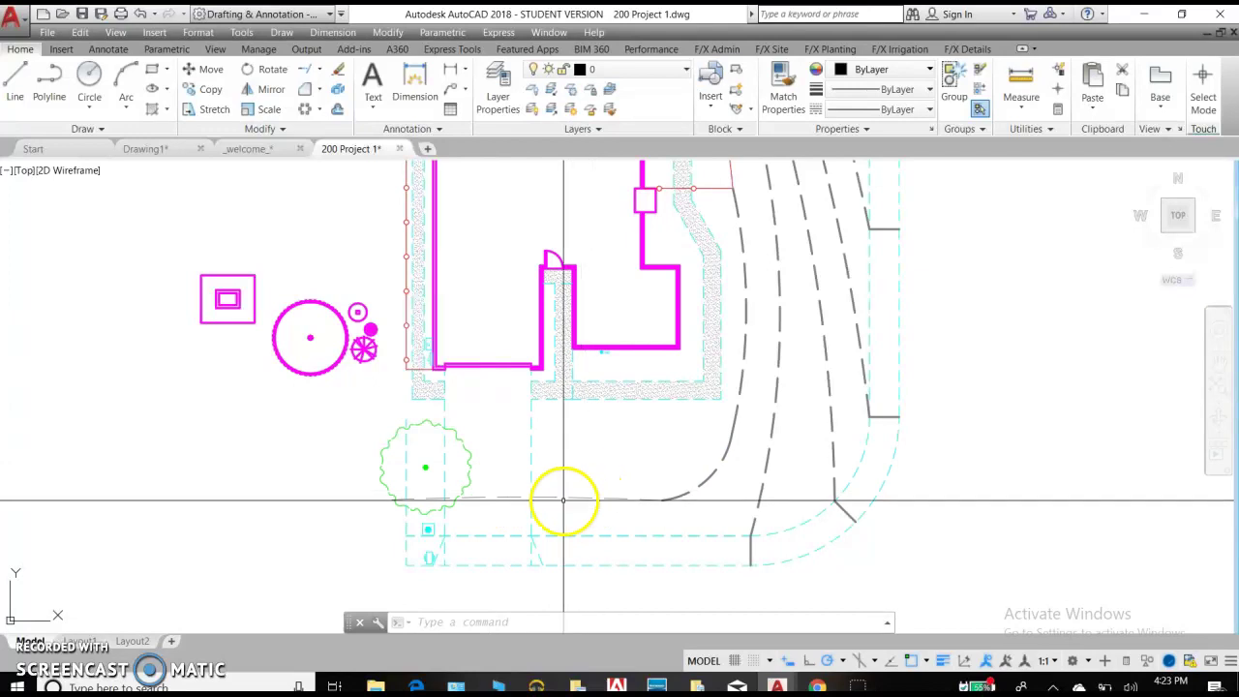
Step: Toggle lineweight display off, on, and off again to compare thick and thin lines
left_click(944, 662)
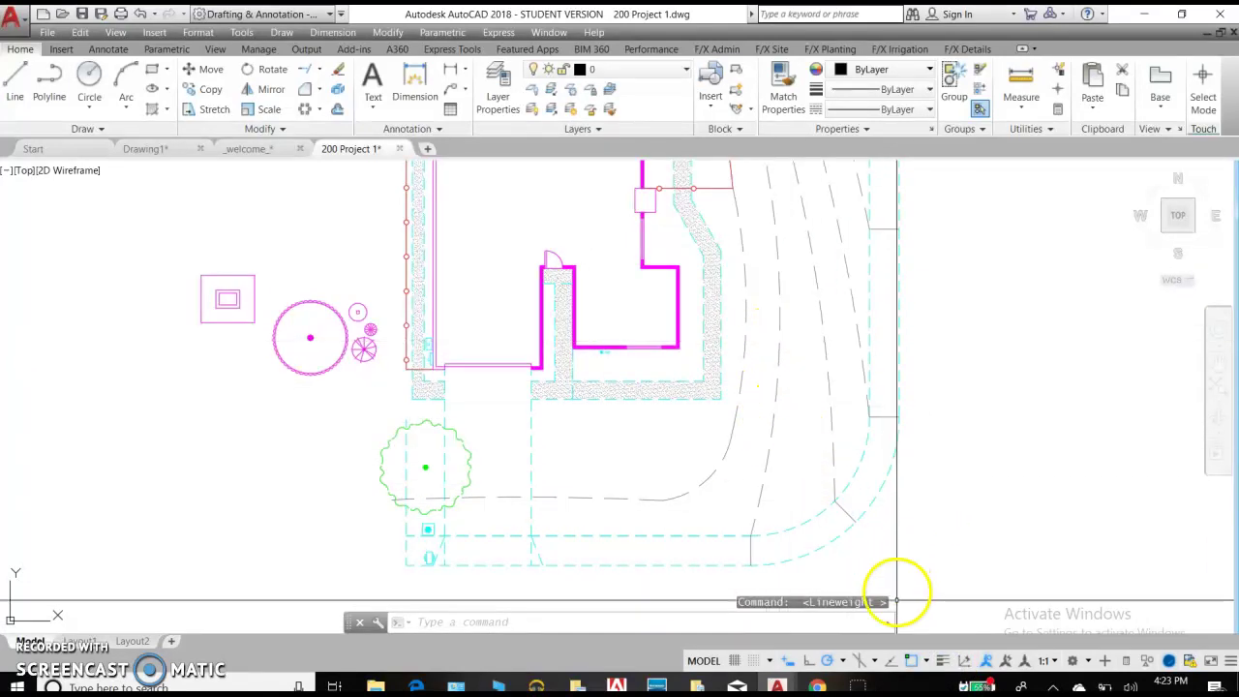
left_click(941, 663)
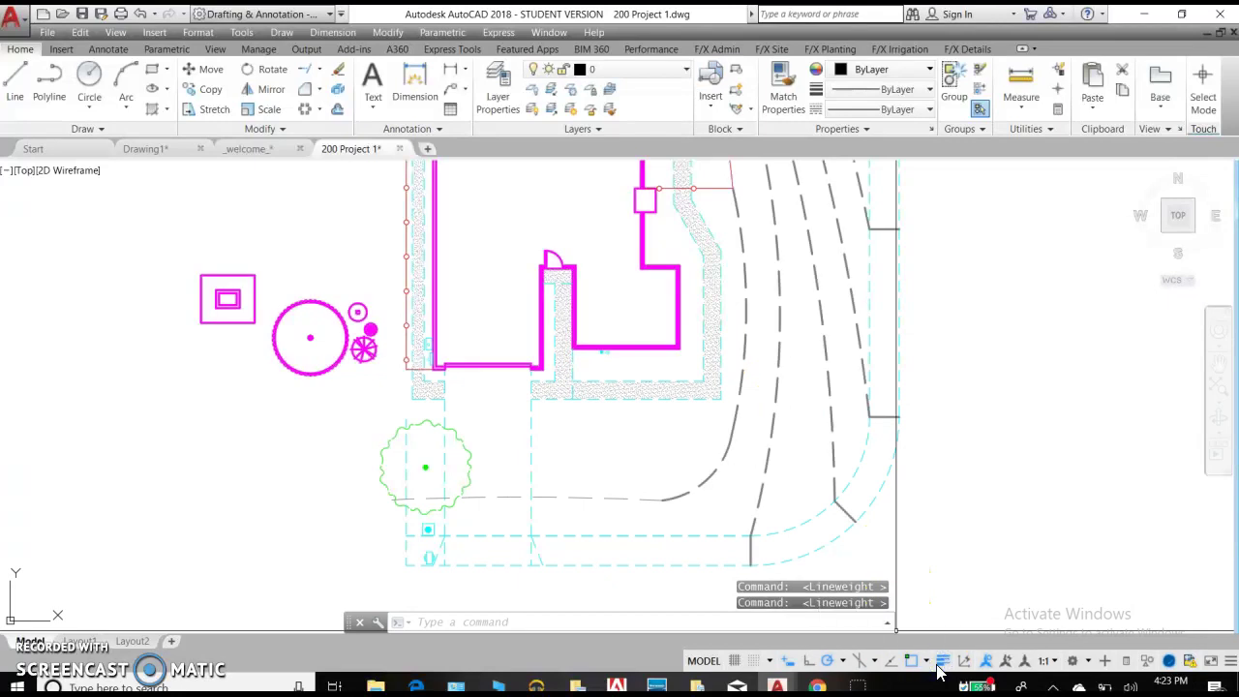
left_click(941, 664)
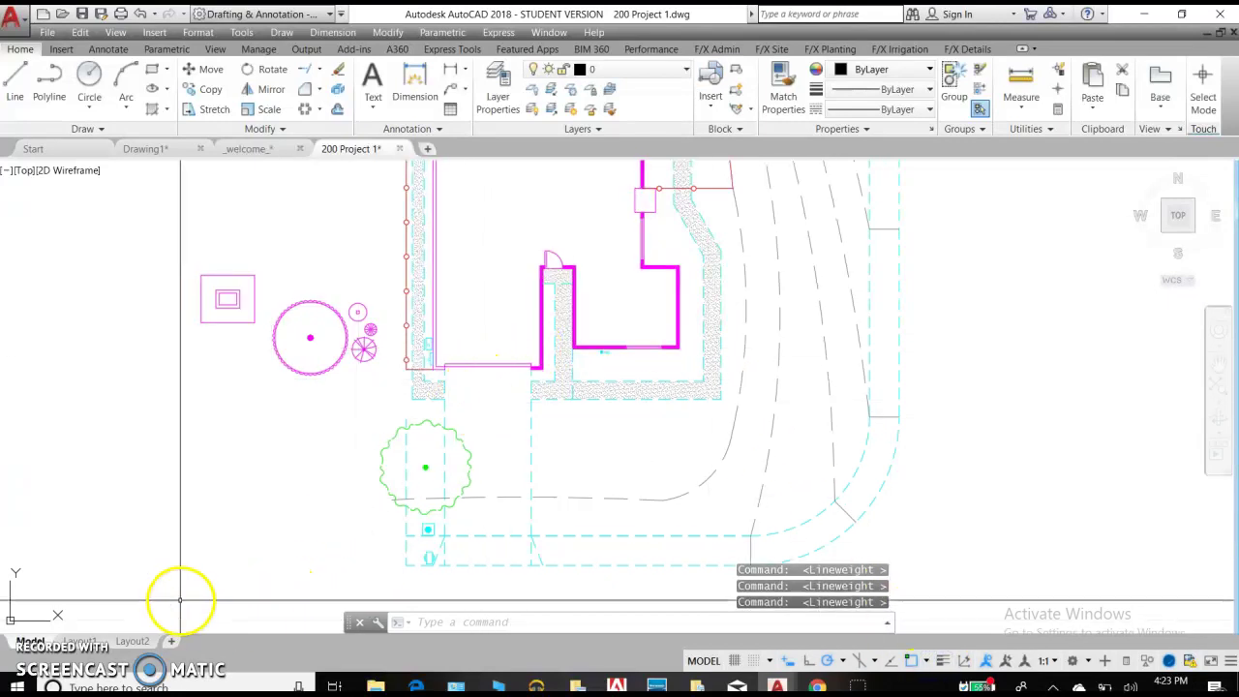